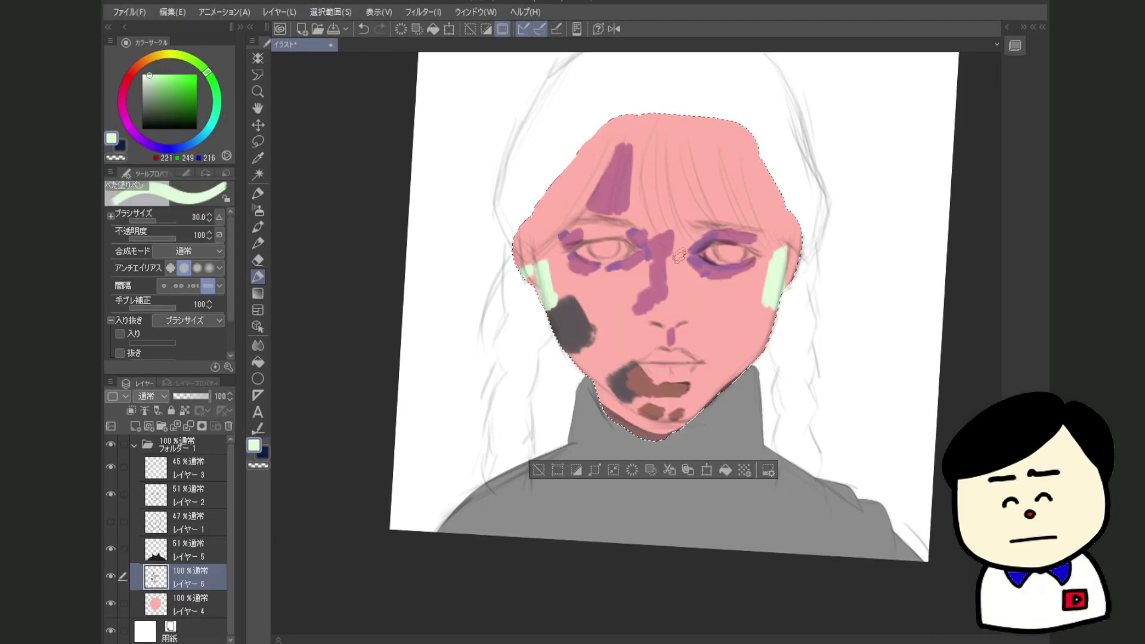
Paint pale green highlight patches on the nose bridge, the lower right cheek and the chin
{"action": "left_click_drag", "start_coordinate": [678, 256], "coordinate": [676, 322]}
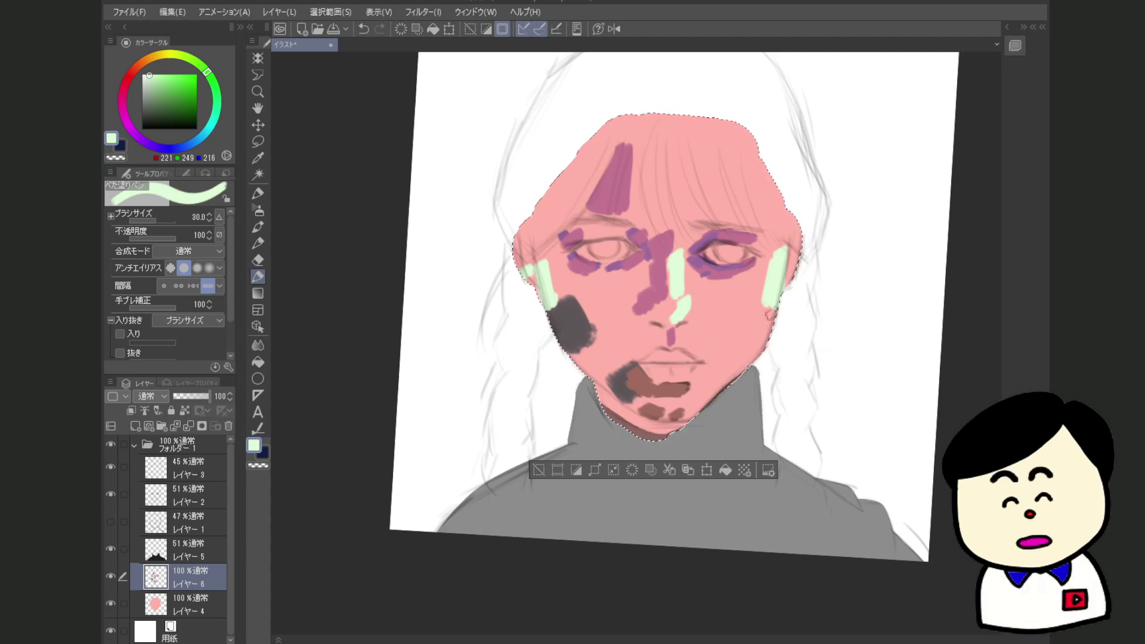
{"action": "mouse_move", "coordinate": [715, 342]}
{"action": "left_mouse_down"}
{"action": "mouse_move", "coordinate": [766, 327]}
{"action": "mouse_move", "coordinate": [742, 365]}
{"action": "mouse_move", "coordinate": [747, 351]}
{"action": "left_mouse_up"}
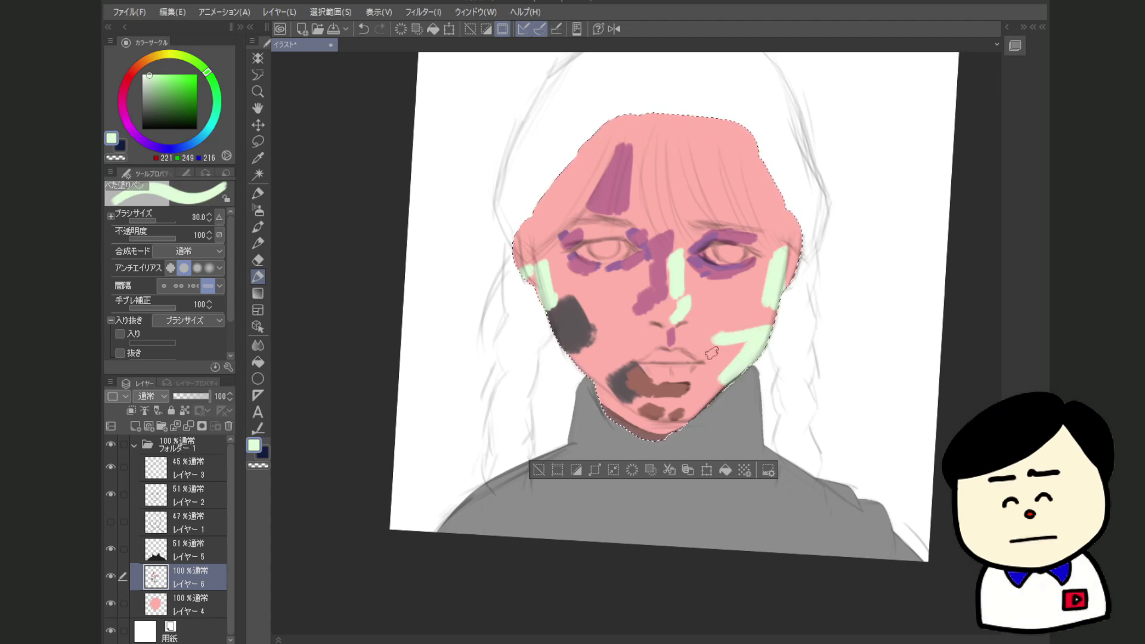
{"action": "mouse_move", "coordinate": [713, 356]}
{"action": "left_mouse_down"}
{"action": "mouse_move", "coordinate": [745, 342]}
{"action": "mouse_move", "coordinate": [720, 392]}
{"action": "left_mouse_up"}
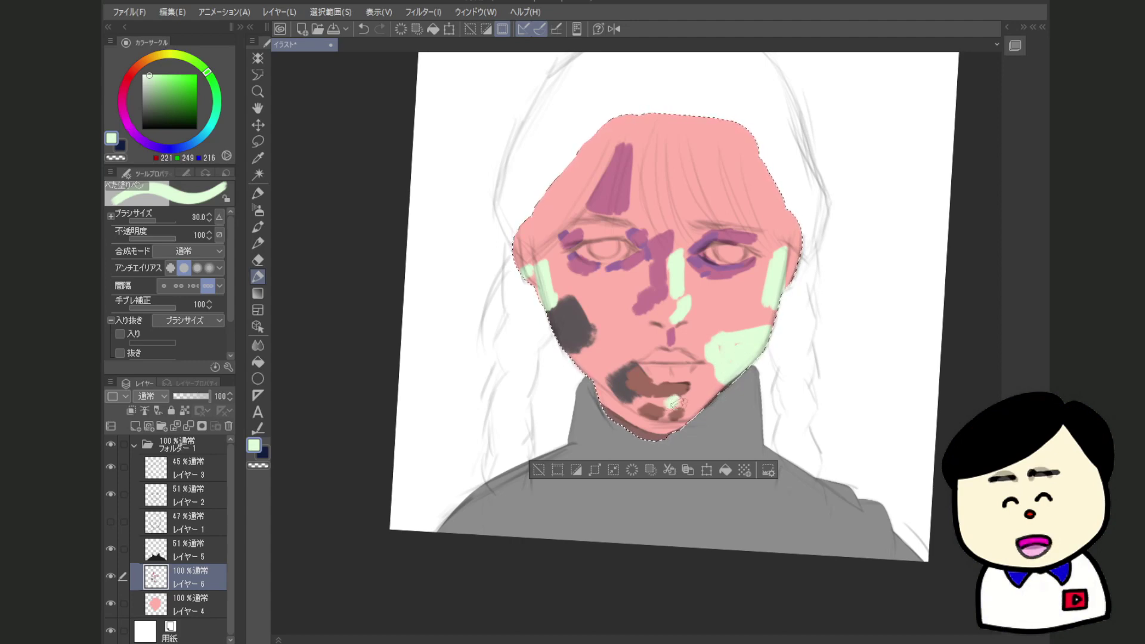
{"action": "left_click_drag", "start_coordinate": [677, 406], "coordinate": [694, 396]}
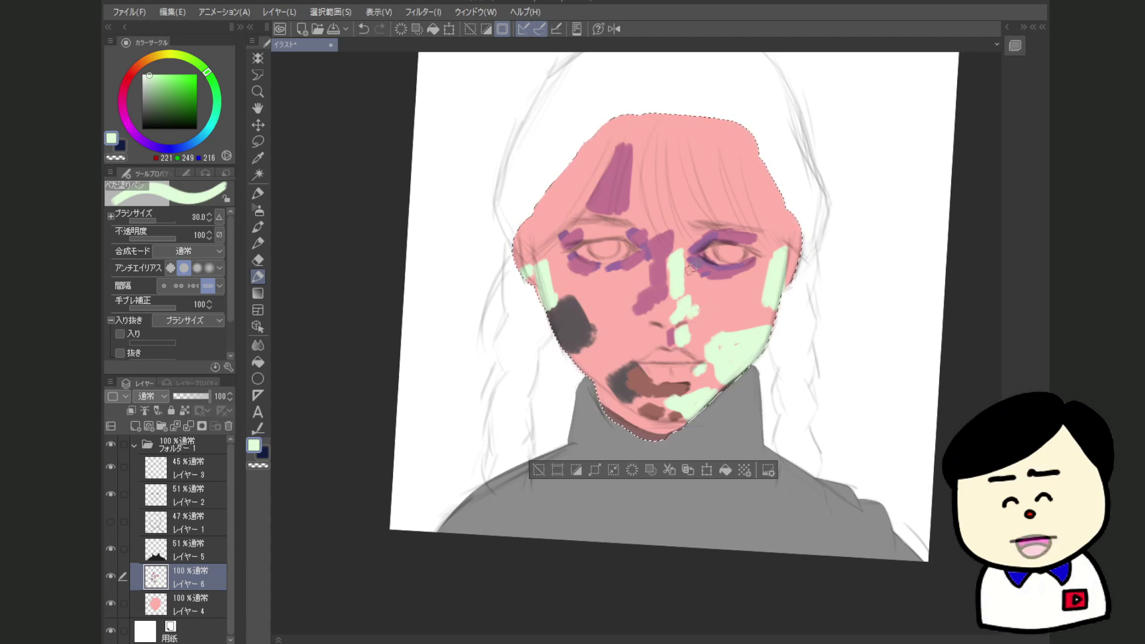
Reduce the pen size to 15 and paint small pale green highlights beside the nose base and under the right eye
{"action": "key", "text": "bracketleft"}
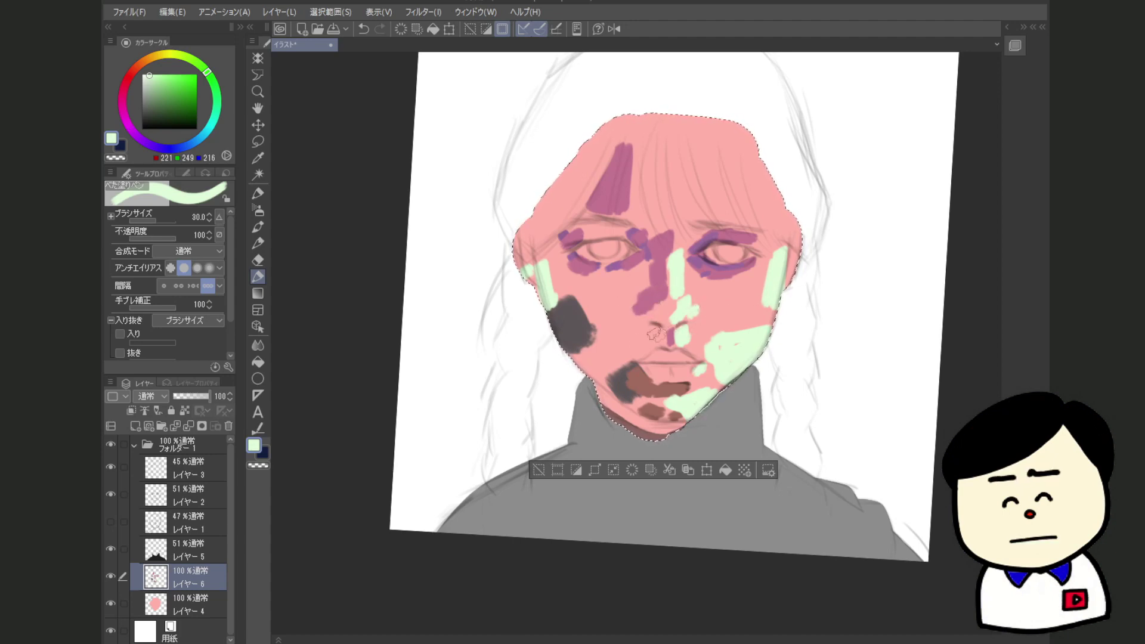
{"action": "key", "text": "bracketleft"}
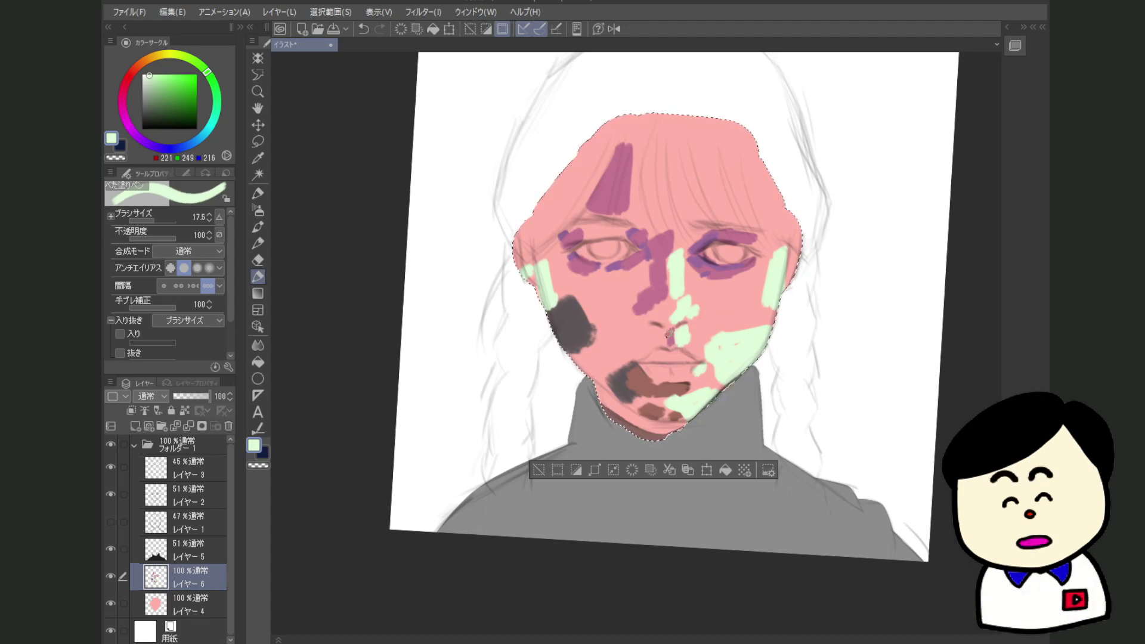
{"action": "key", "text": "bracketleft"}
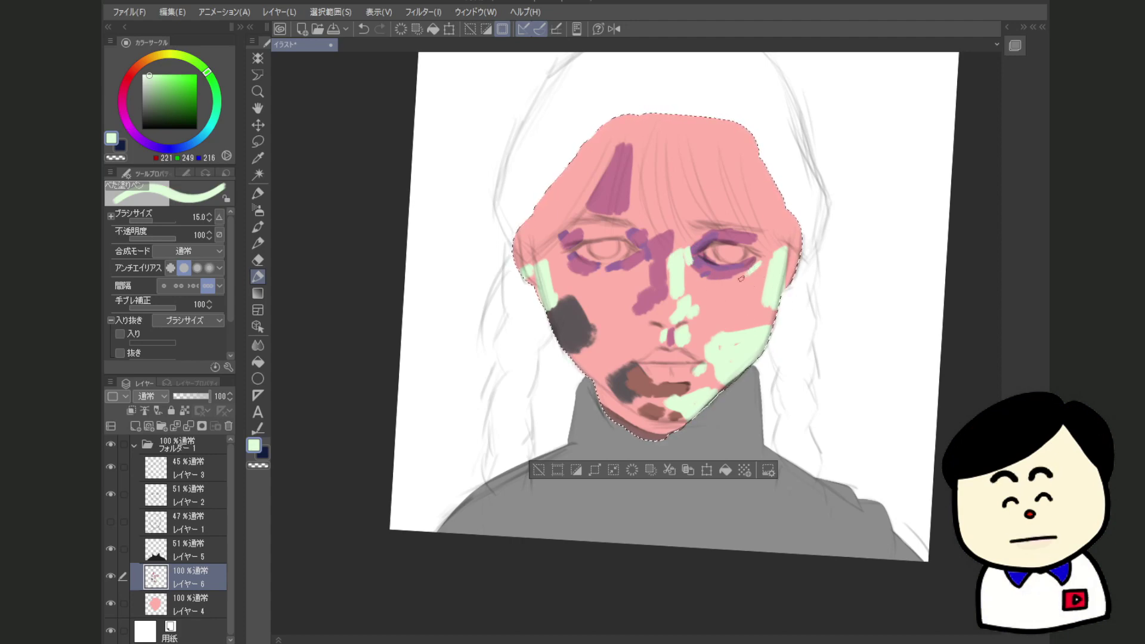
{"action": "left_click_drag", "start_coordinate": [759, 265], "coordinate": [738, 278]}
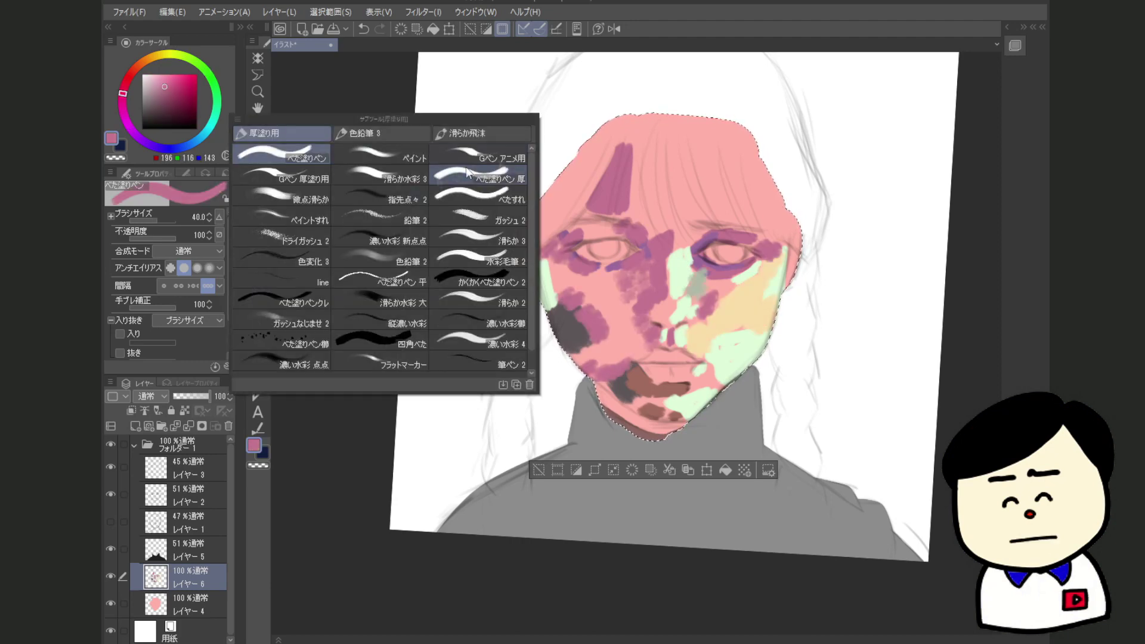
Blend the purple patches on the forehead and around the left eye and temple with the smooth watercolour brush
{"action": "left_click", "coordinate": [415, 179]}
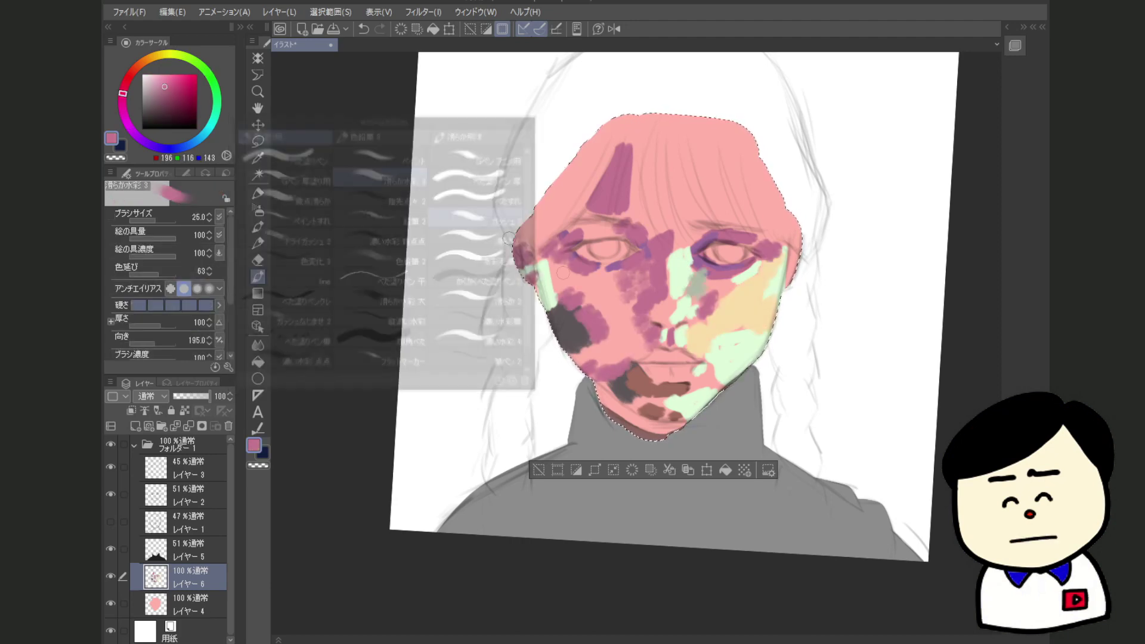
{"action": "key", "text": "bracketright"}
{"action": "key", "text": "bracketright"}
{"action": "key", "text": "bracketright"}
{"action": "key", "text": "bracketright"}
{"action": "mouse_move", "coordinate": [604, 206]}
{"action": "left_mouse_down"}
{"action": "mouse_move", "coordinate": [593, 196]}
{"action": "mouse_move", "coordinate": [626, 173]}
{"action": "mouse_move", "coordinate": [620, 152]}
{"action": "mouse_move", "coordinate": [579, 179]}
{"action": "mouse_move", "coordinate": [566, 206]}
{"action": "left_mouse_up"}
{"action": "mouse_move", "coordinate": [656, 191]}
{"action": "left_mouse_down"}
{"action": "mouse_move", "coordinate": [624, 158]}
{"action": "mouse_move", "coordinate": [607, 209]}
{"action": "left_mouse_up"}
{"action": "key", "text": "["}
{"action": "key", "text": "["}
{"action": "mouse_move", "coordinate": [535, 258]}
{"action": "left_mouse_down"}
{"action": "mouse_move", "coordinate": [544, 269]}
{"action": "mouse_move", "coordinate": [540, 243]}
{"action": "mouse_move", "coordinate": [539, 295]}
{"action": "mouse_move", "coordinate": [566, 265]}
{"action": "left_mouse_up"}
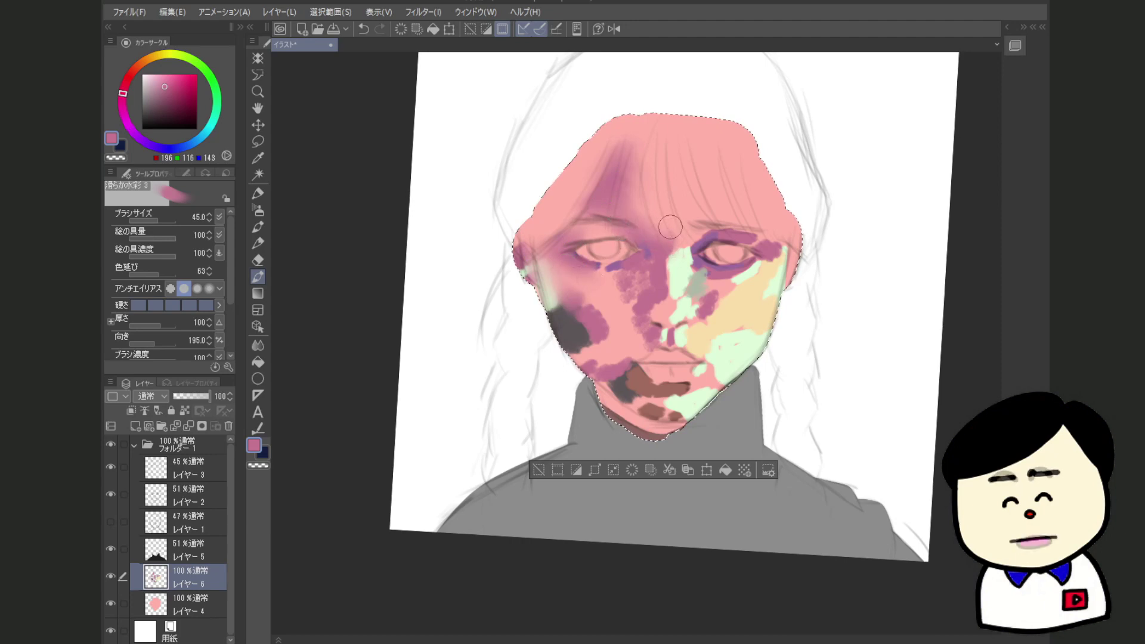
Blend the colour patches on the nose, left cheek and jaw into soft shading, and paint the under-chin neck shadow dark brown
{"action": "mouse_move", "coordinate": [662, 249]}
{"action": "left_mouse_down"}
{"action": "mouse_move", "coordinate": [658, 284]}
{"action": "mouse_move", "coordinate": [635, 267]}
{"action": "mouse_move", "coordinate": [605, 280]}
{"action": "mouse_move", "coordinate": [646, 275]}
{"action": "left_mouse_up"}
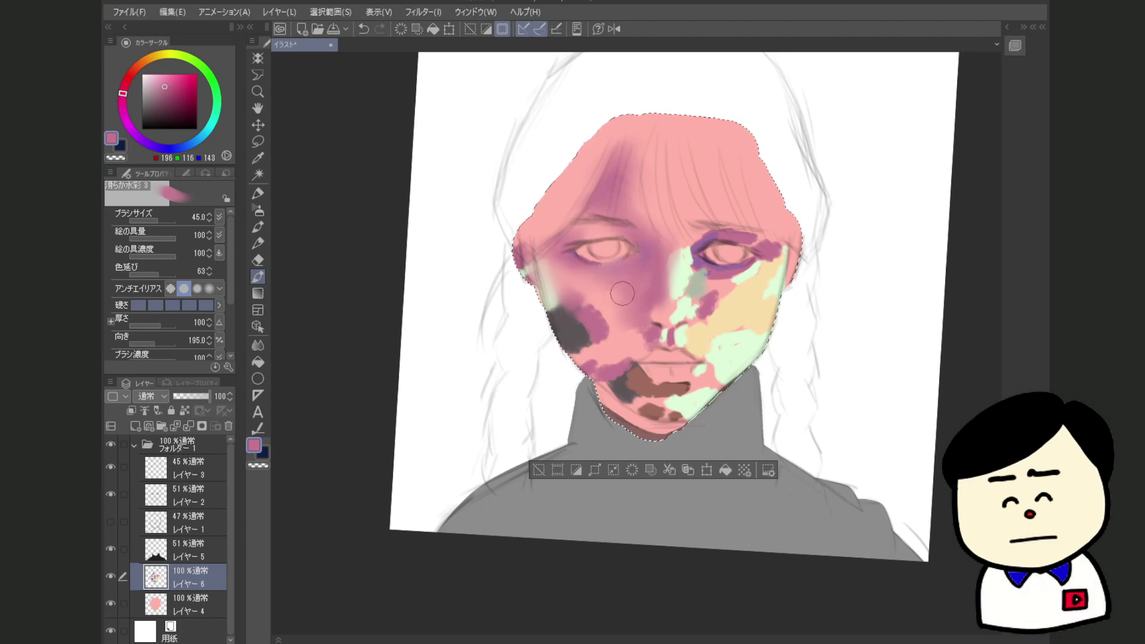
{"action": "mouse_move", "coordinate": [565, 293]}
{"action": "left_mouse_down"}
{"action": "mouse_move", "coordinate": [557, 304]}
{"action": "mouse_move", "coordinate": [573, 334]}
{"action": "mouse_move", "coordinate": [545, 272]}
{"action": "left_mouse_up"}
{"action": "mouse_move", "coordinate": [557, 322]}
{"action": "left_mouse_down"}
{"action": "mouse_move", "coordinate": [585, 332]}
{"action": "mouse_move", "coordinate": [595, 317]}
{"action": "mouse_move", "coordinate": [652, 330]}
{"action": "mouse_move", "coordinate": [628, 354]}
{"action": "mouse_move", "coordinate": [648, 334]}
{"action": "mouse_move", "coordinate": [638, 322]}
{"action": "mouse_move", "coordinate": [593, 358]}
{"action": "mouse_move", "coordinate": [609, 384]}
{"action": "mouse_move", "coordinate": [608, 362]}
{"action": "mouse_move", "coordinate": [630, 383]}
{"action": "mouse_move", "coordinate": [580, 350]}
{"action": "mouse_move", "coordinate": [655, 395]}
{"action": "mouse_move", "coordinate": [635, 368]}
{"action": "mouse_move", "coordinate": [648, 393]}
{"action": "mouse_move", "coordinate": [632, 397]}
{"action": "mouse_move", "coordinate": [675, 408]}
{"action": "mouse_move", "coordinate": [665, 399]}
{"action": "mouse_move", "coordinate": [684, 396]}
{"action": "mouse_move", "coordinate": [681, 412]}
{"action": "mouse_move", "coordinate": [647, 400]}
{"action": "mouse_move", "coordinate": [674, 390]}
{"action": "left_mouse_up"}
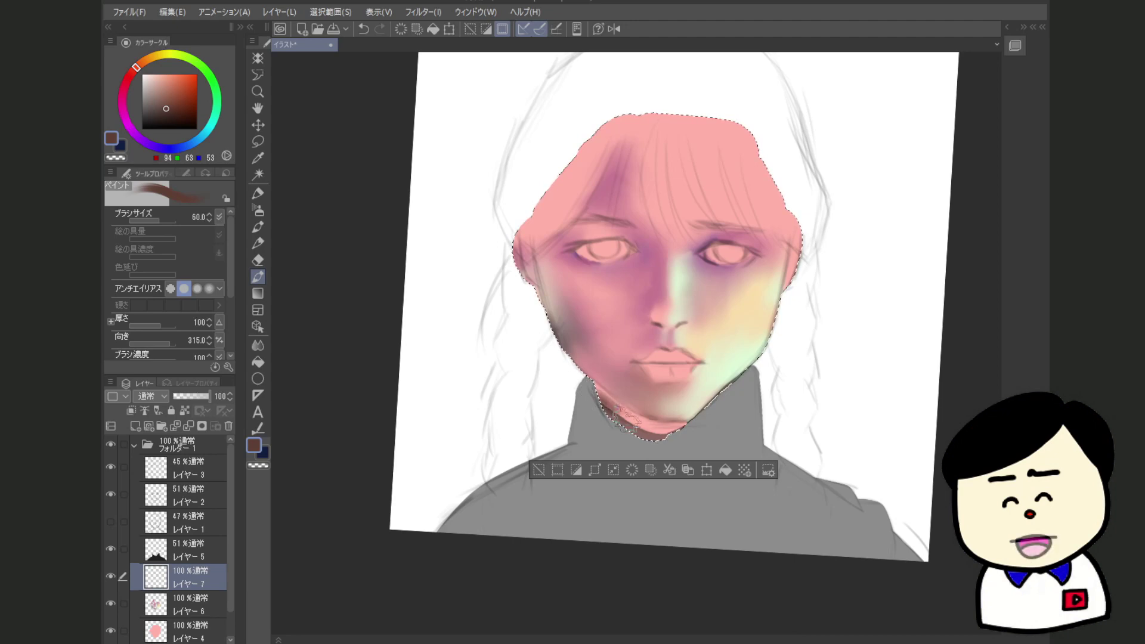
{"action": "mouse_move", "coordinate": [625, 414]}
{"action": "left_mouse_down"}
{"action": "mouse_move", "coordinate": [583, 378]}
{"action": "mouse_move", "coordinate": [643, 425]}
{"action": "mouse_move", "coordinate": [652, 416]}
{"action": "mouse_move", "coordinate": [616, 403]}
{"action": "left_mouse_up"}
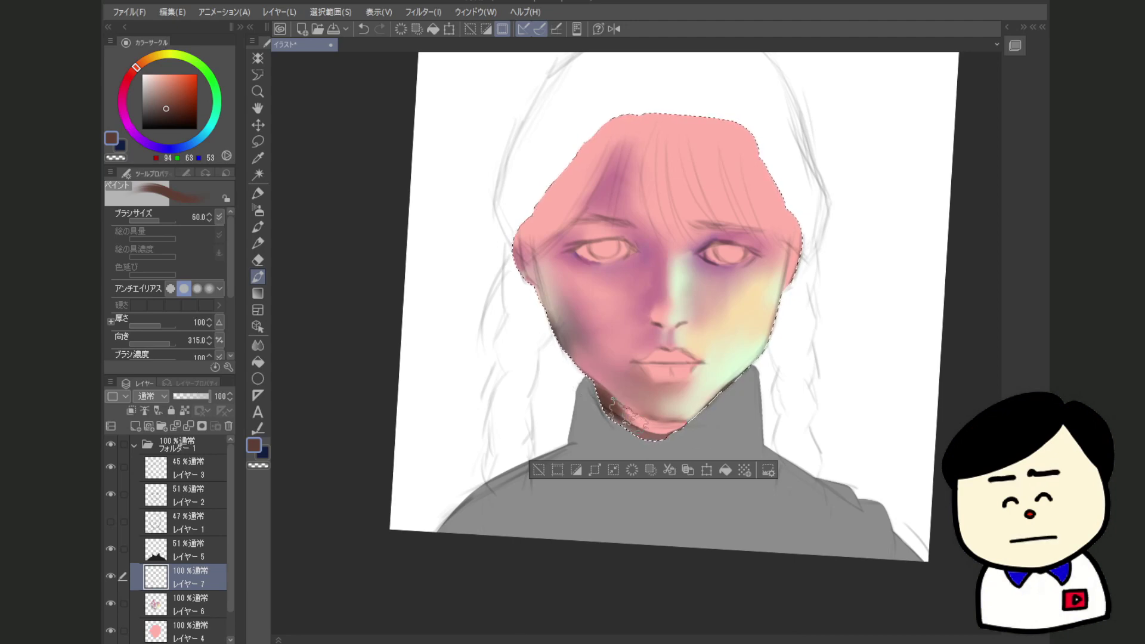
Add a new layer and prepare the soft airbrush with a pale peach colour, RGB 255, 226, 203
{"action": "key", "text": "ctrl+shift+n"}
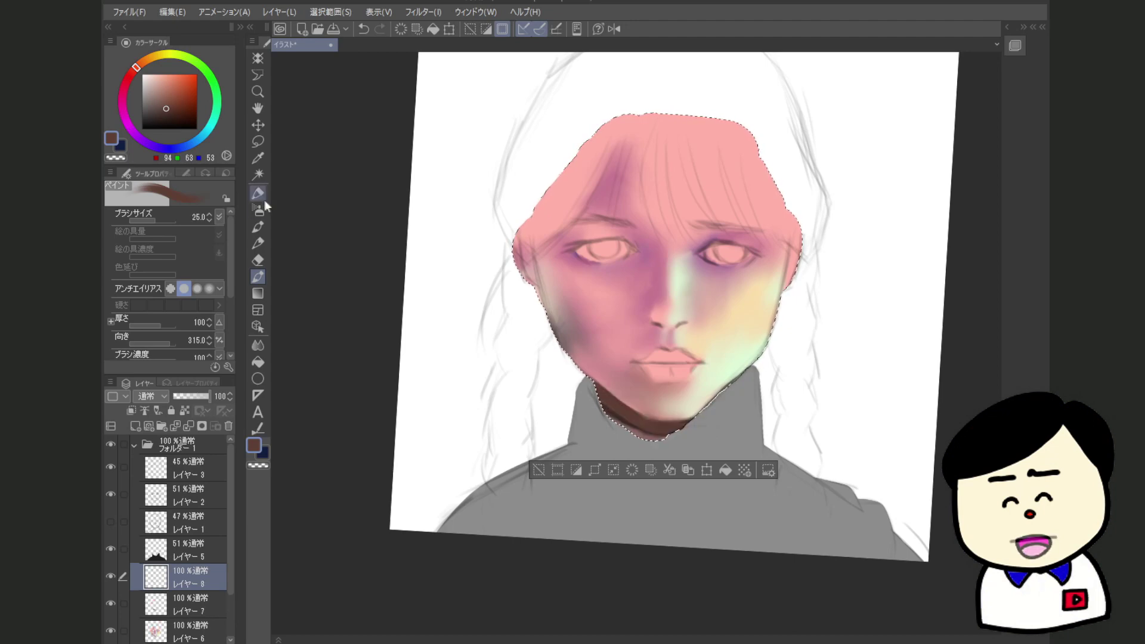
{"action": "left_click", "coordinate": [257, 210]}
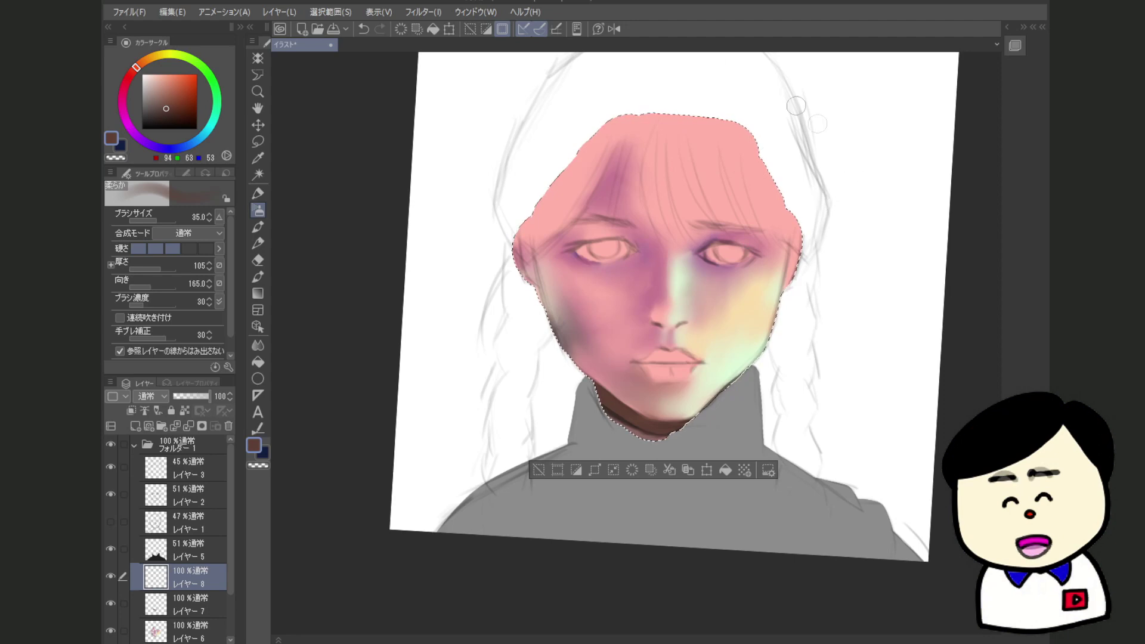
{"action": "key", "text": "c"}
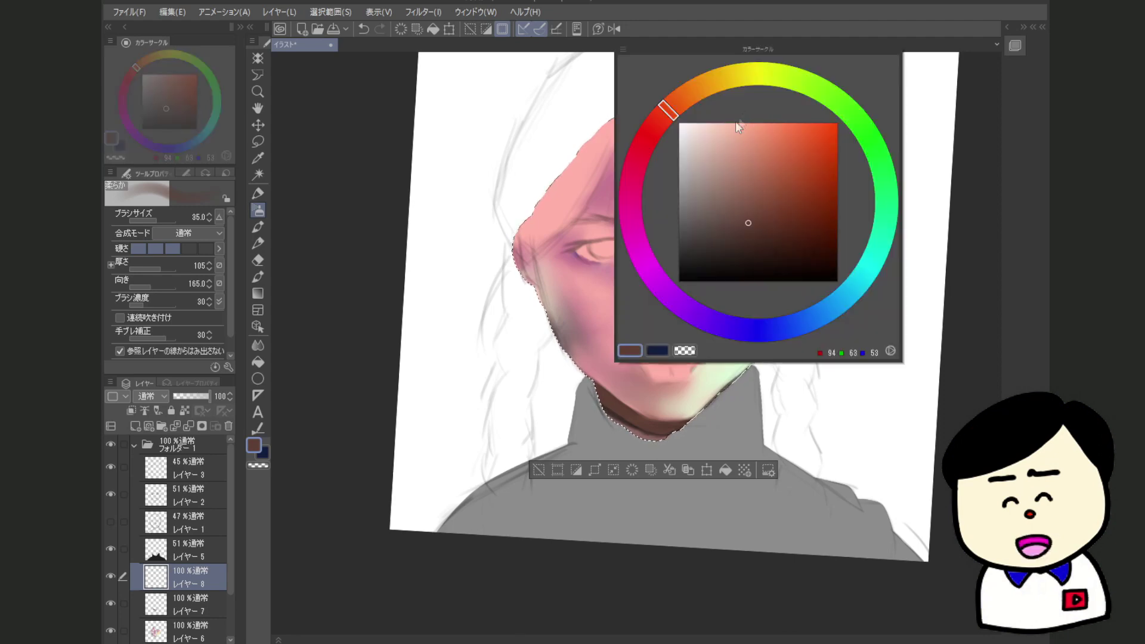
{"action": "left_click_drag", "start_coordinate": [715, 100], "coordinate": [698, 109]}
{"action": "left_click", "coordinate": [711, 122]}
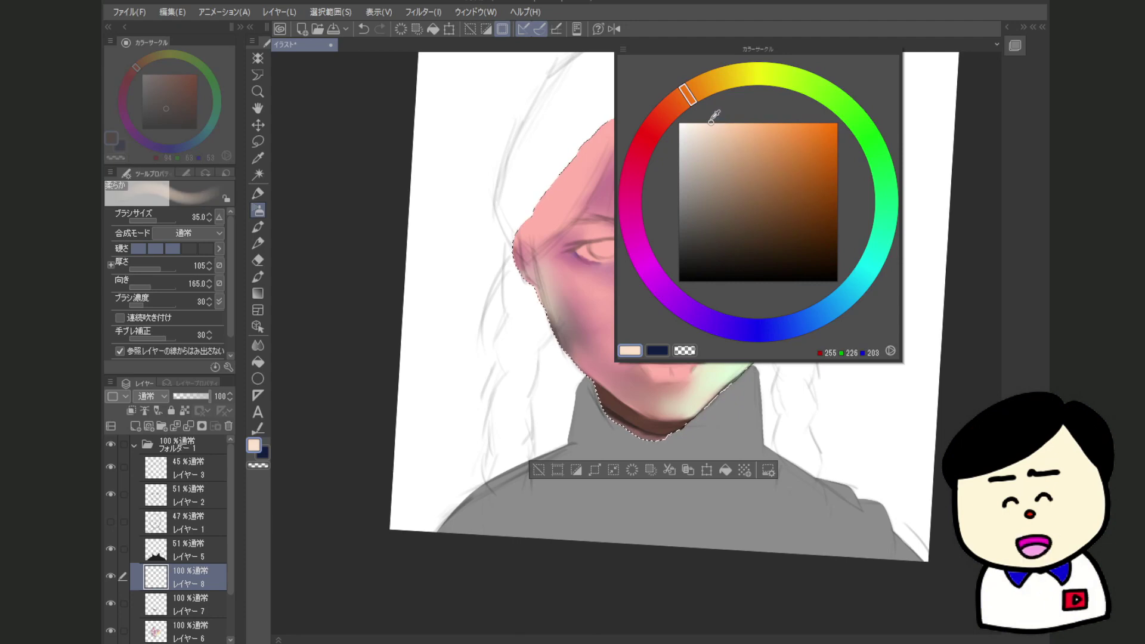
{"action": "key", "text": "c"}
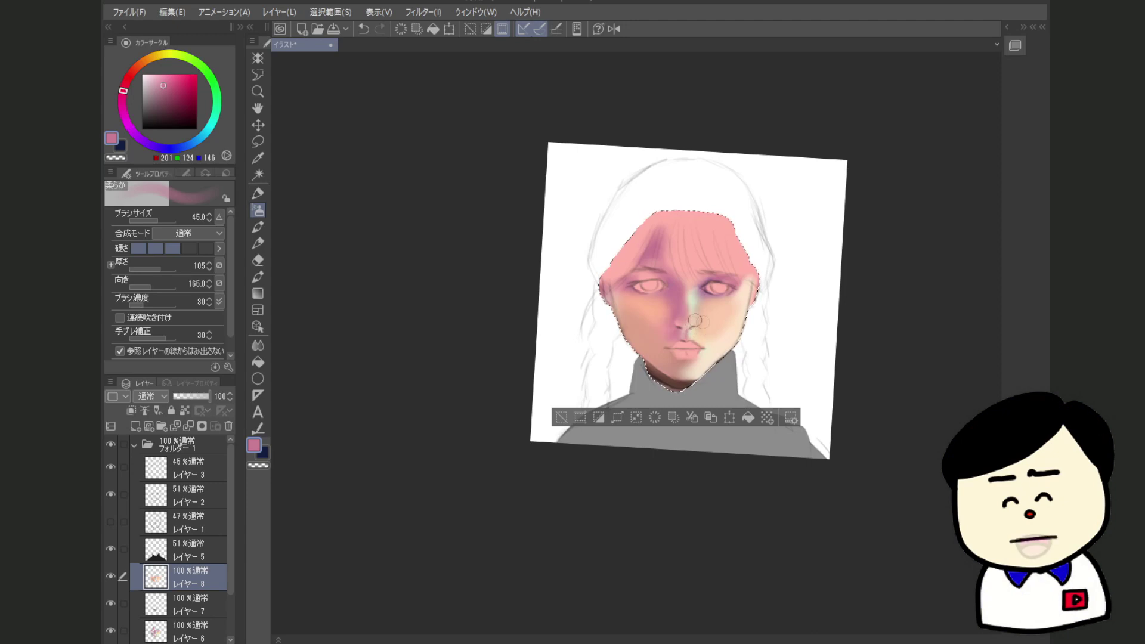
Enlarge the soft airbrush to 70 and shade pink (RGB 201, 124, 146) over the chin and around the mouth
{"action": "key", "text": "bracketright"}
{"action": "key", "text": "bracketright"}
{"action": "key", "text": "bracketright"}
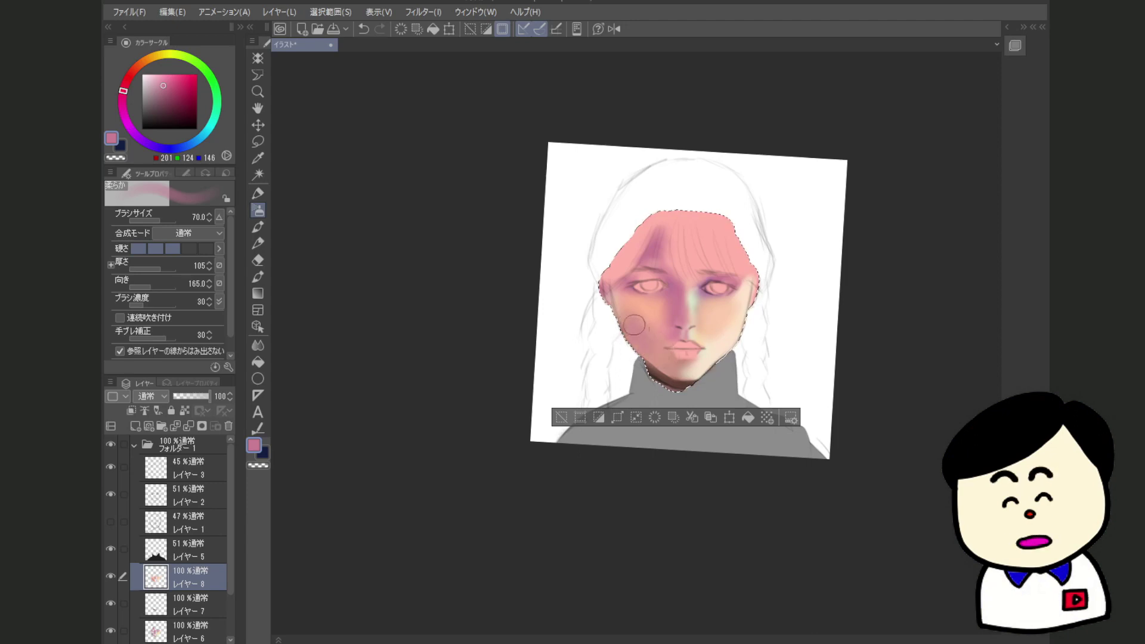
{"action": "left_click_drag", "start_coordinate": [669, 365], "coordinate": [681, 368]}
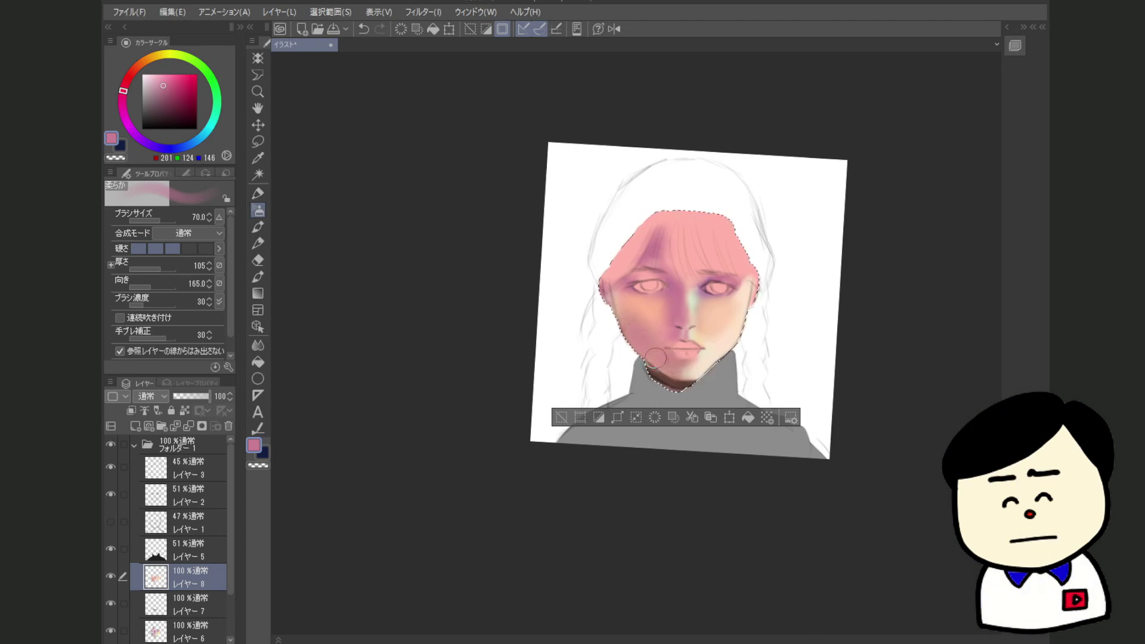
{"action": "mouse_move", "coordinate": [665, 356]}
{"action": "left_mouse_down"}
{"action": "mouse_move", "coordinate": [642, 355]}
{"action": "mouse_move", "coordinate": [691, 368]}
{"action": "left_mouse_up"}
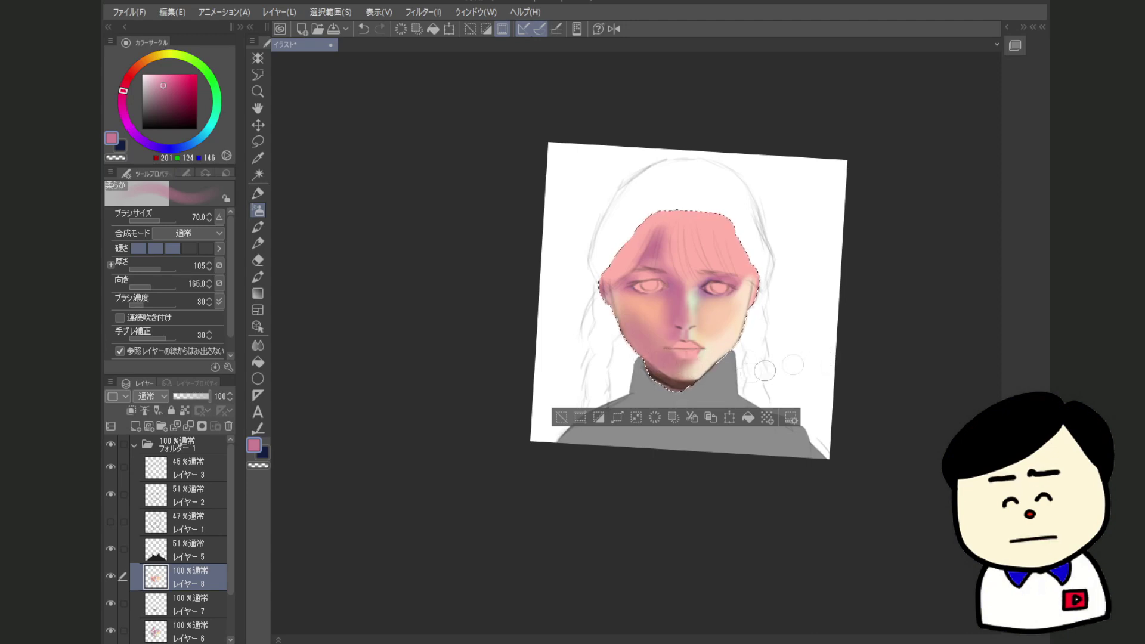
{"action": "key", "text": "bracketleft"}
{"action": "key", "text": "bracketleft"}
{"action": "key", "text": "bracketright"}
{"action": "key", "text": "bracketright"}
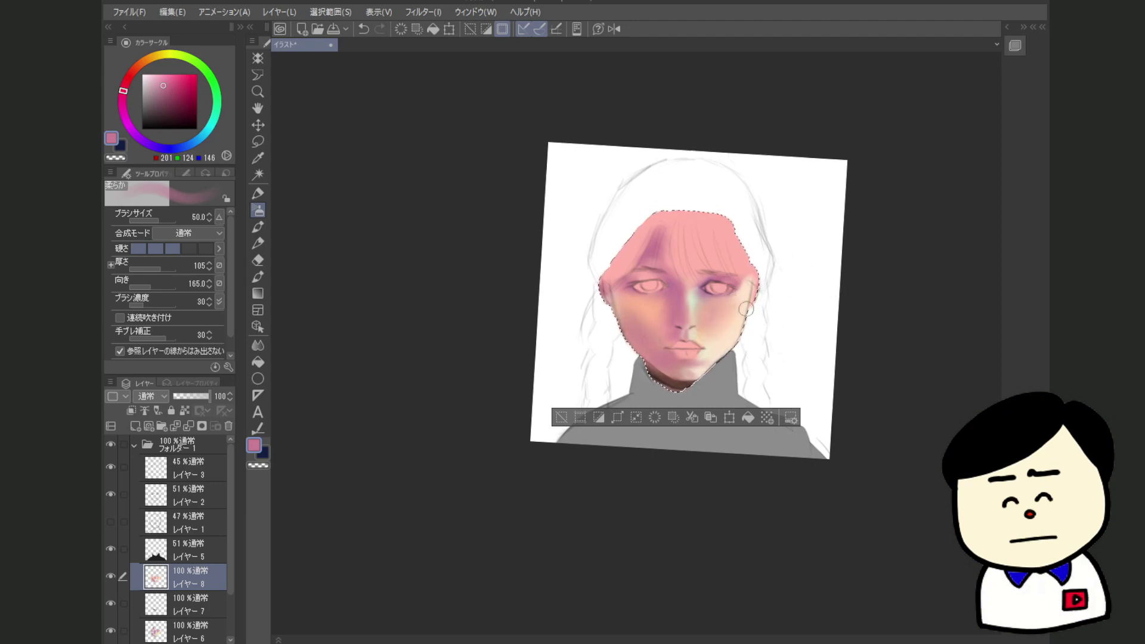
Shrink the soft airbrush below 17.5 for fine shading around the eyes and nose
{"action": "key", "text": "bracketleft"}
{"action": "key", "text": "bracketleft"}
{"action": "key", "text": "bracketleft"}
{"action": "scroll", "coordinate": [694, 318], "scroll_direction": "up", "scroll_amount": 5}
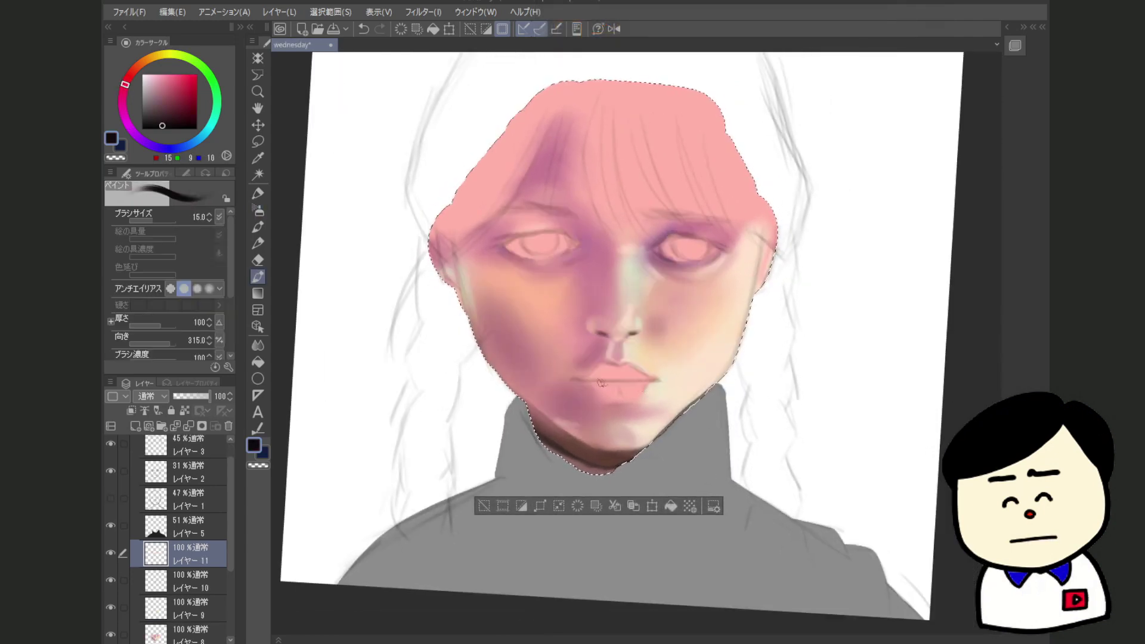
{"action": "key", "text": "bracketleft"}
{"action": "key", "text": "bracketleft"}
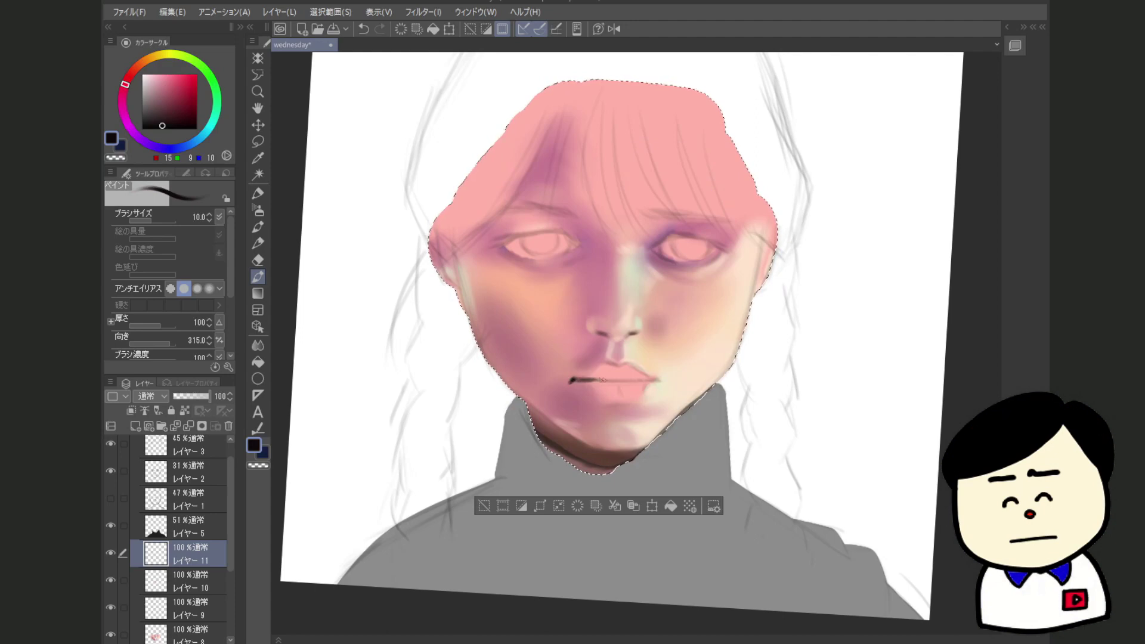
Extend the near-black line between the lips to the right mouth corner and add a new layer
{"action": "left_click_drag", "start_coordinate": [585, 380], "coordinate": [660, 379]}
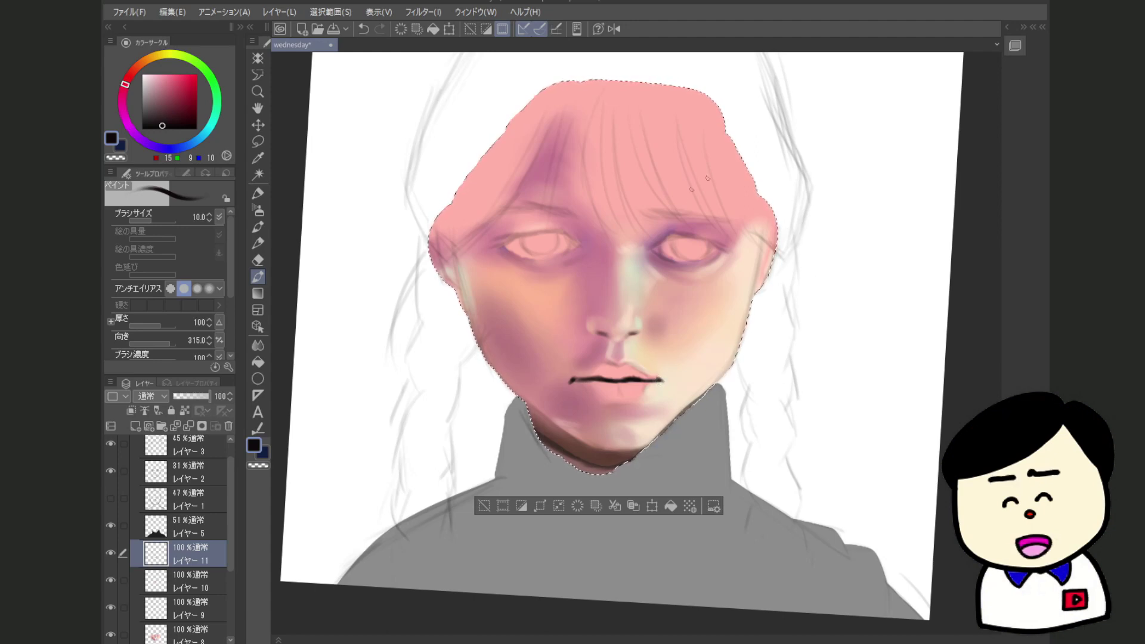
{"action": "left_click", "coordinate": [134, 425]}
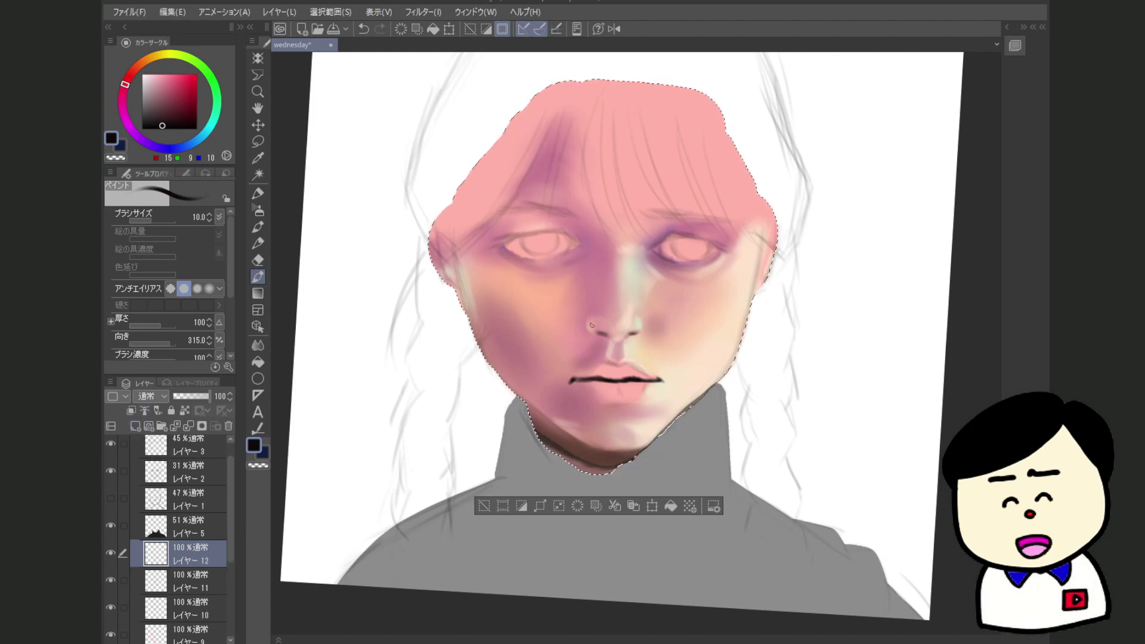
Paint the upper lip dark reddish brown (RGB 92, 53, 59) with a 12.5 brush and touch up its centre
{"action": "key", "text": "F1"}
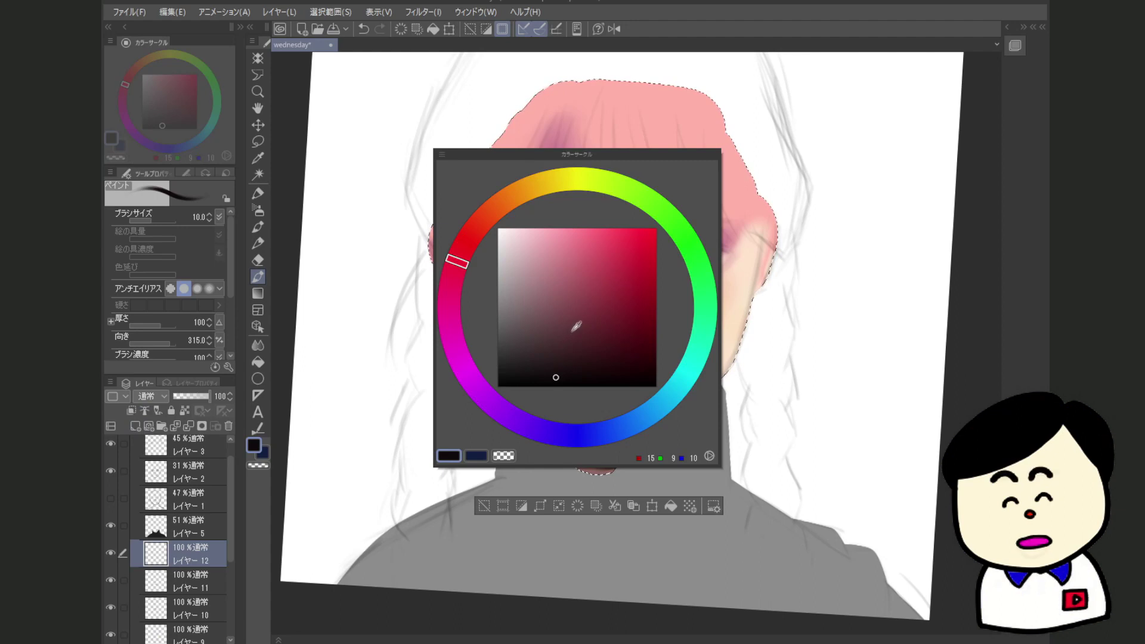
{"action": "left_click", "coordinate": [565, 330]}
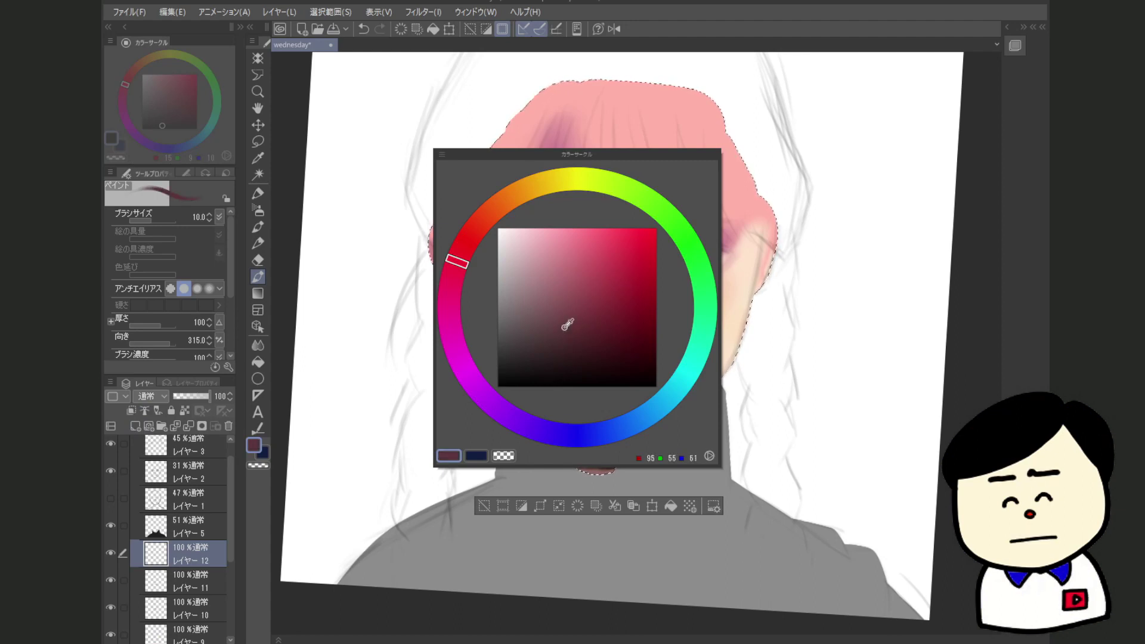
{"action": "key", "text": "F1"}
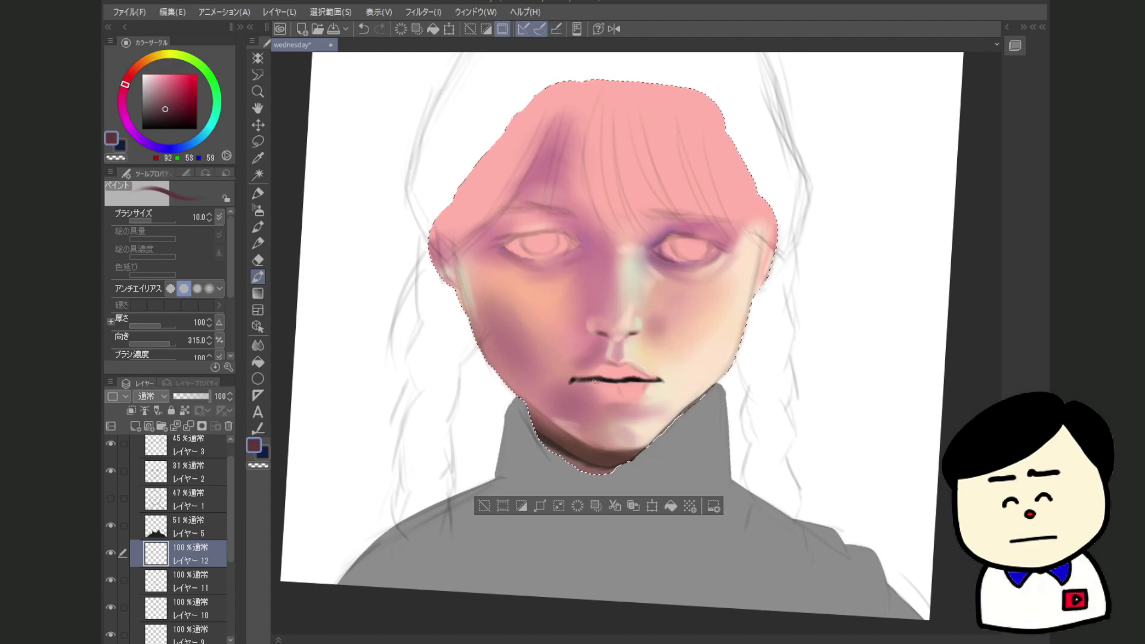
{"action": "key", "text": "bracketright"}
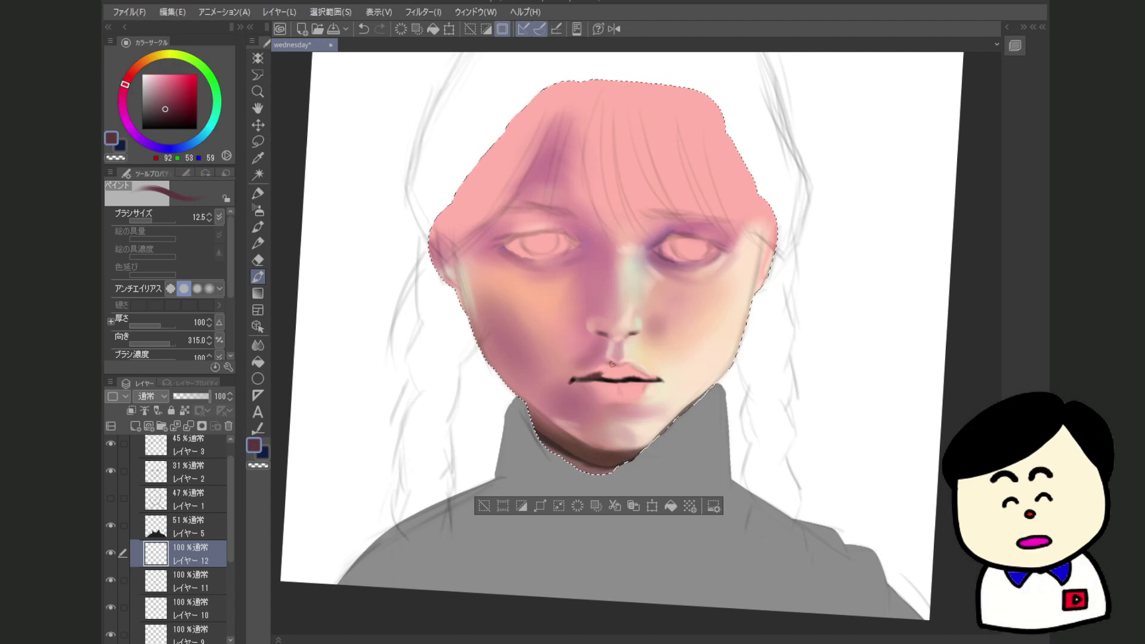
{"action": "left_click_drag", "start_coordinate": [588, 368], "coordinate": [644, 375]}
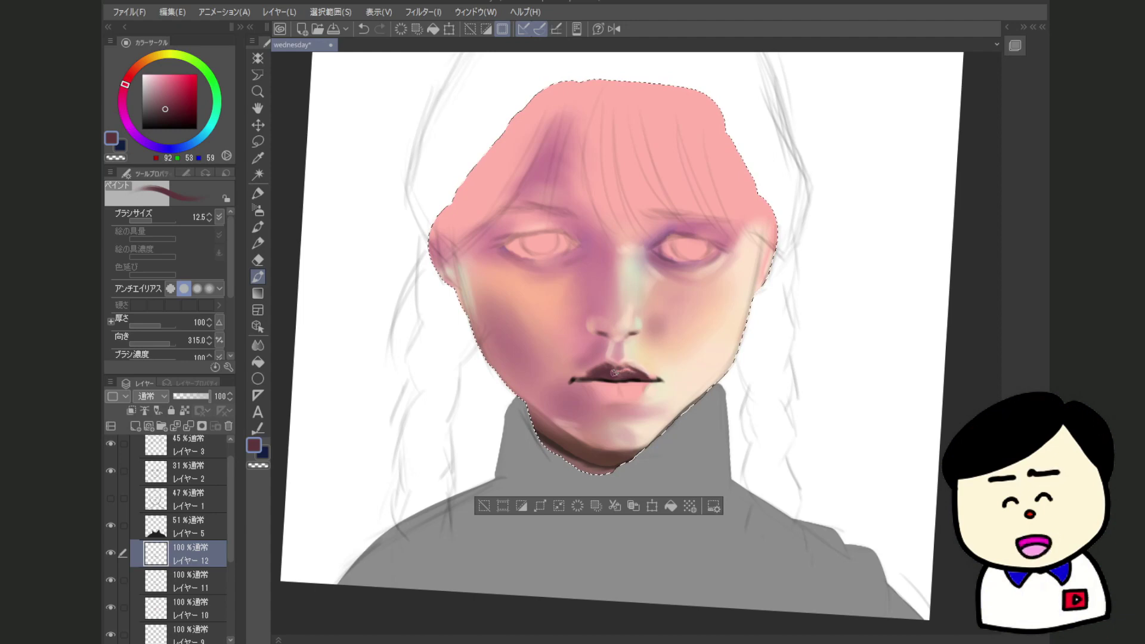
{"action": "left_click_drag", "start_coordinate": [613, 370], "coordinate": [629, 370]}
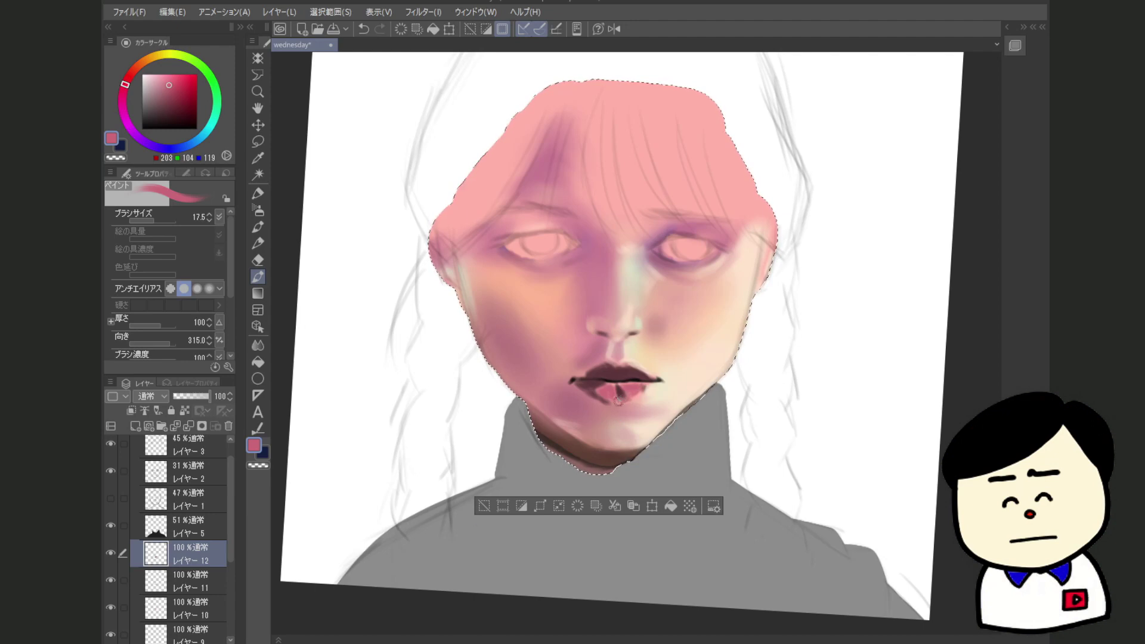
{"action": "left_click", "coordinate": [616, 367], "text": "alt"}
{"action": "key", "text": "F7"}
{"action": "left_click", "coordinate": [594, 369]}
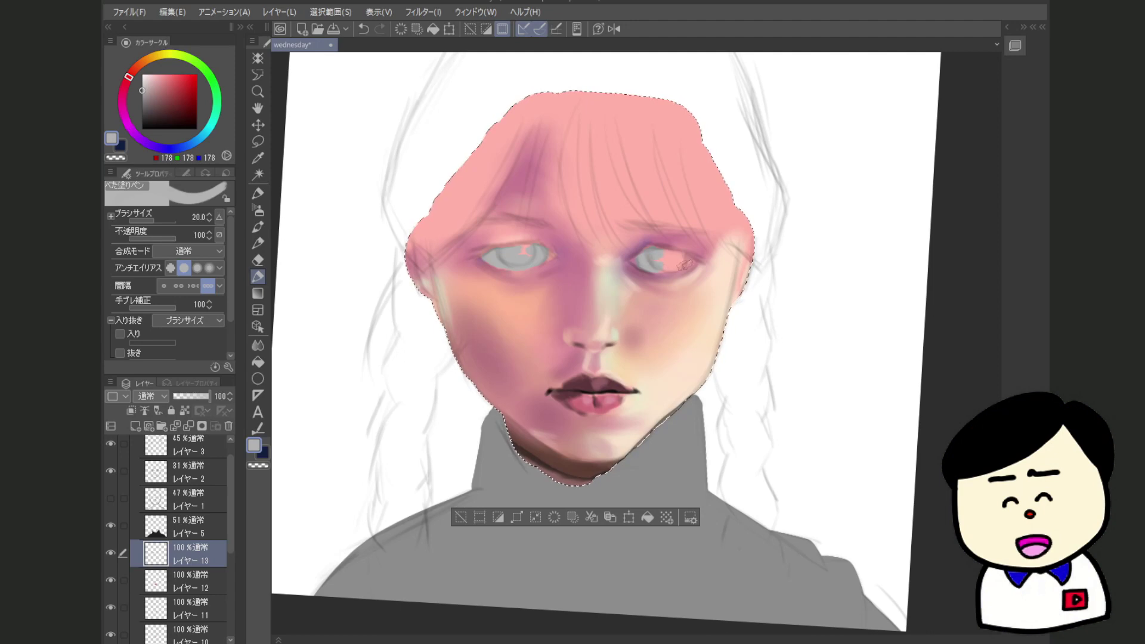
Fill the rest of the right eye with grey, RGB 178, 178, 178, using the size 20 pen
{"action": "left_click_drag", "start_coordinate": [658, 258], "coordinate": [675, 258]}
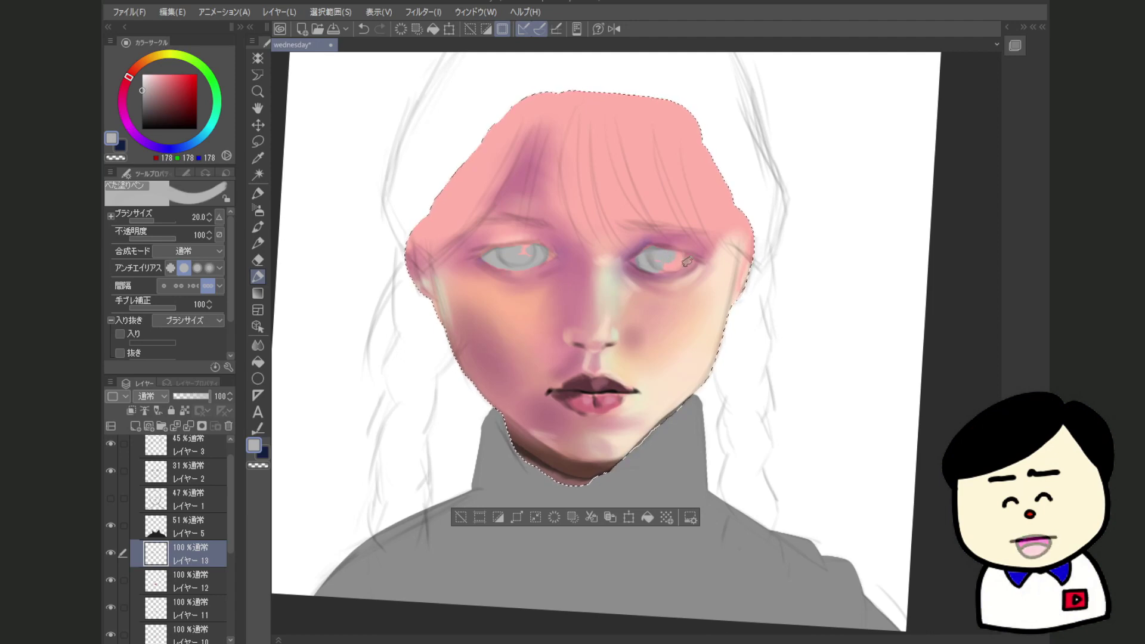
{"action": "mouse_move", "coordinate": [682, 263]}
{"action": "left_mouse_down"}
{"action": "mouse_move", "coordinate": [658, 267]}
{"action": "mouse_move", "coordinate": [713, 258]}
{"action": "mouse_move", "coordinate": [661, 264]}
{"action": "left_mouse_up"}
On a new layer, draw an elliptical selection over the left eye's iris and fill it with black, clearing the face selection first
{"action": "left_click", "coordinate": [135, 426]}
{"action": "left_click", "coordinate": [142, 129]}
{"action": "left_click", "coordinate": [257, 142]}
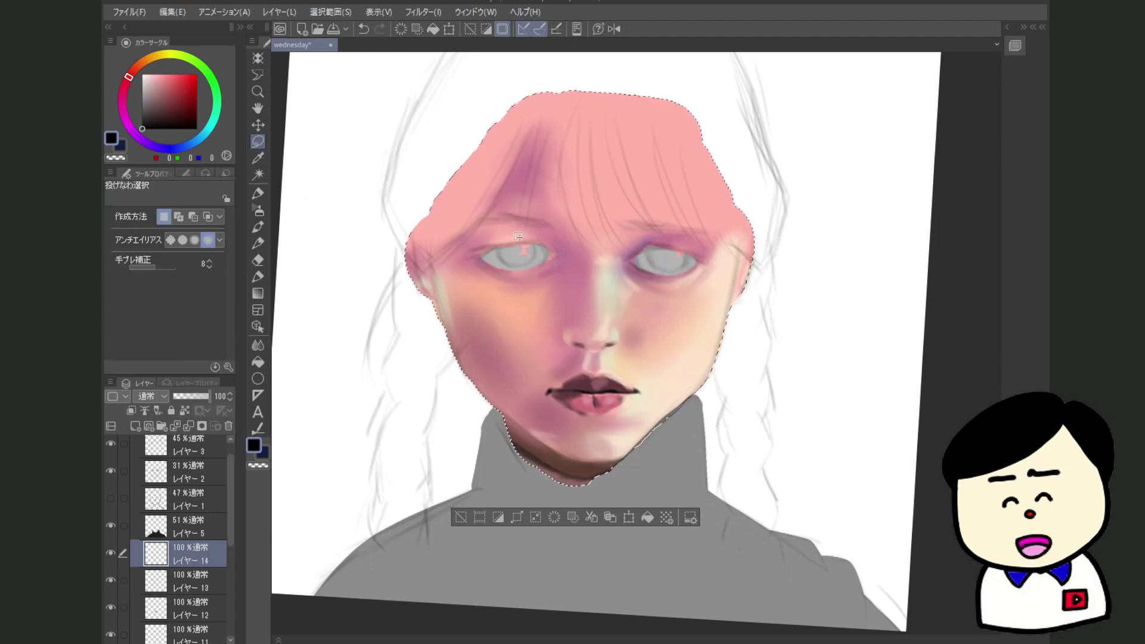
{"action": "left_click", "coordinate": [489, 127]}
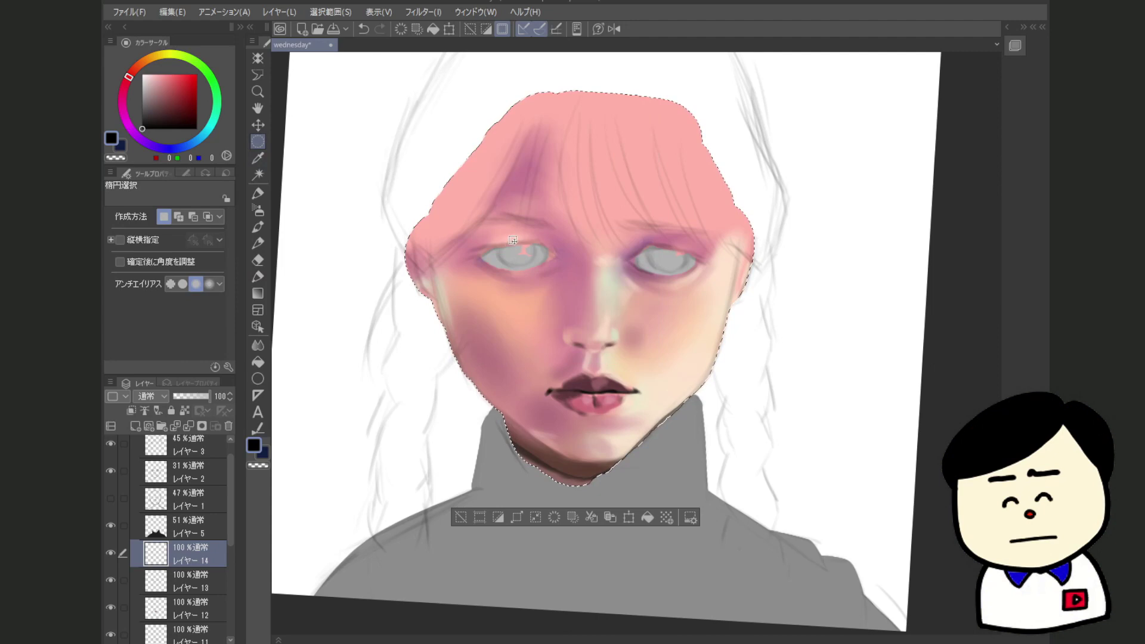
{"action": "key", "text": "ctrl+d"}
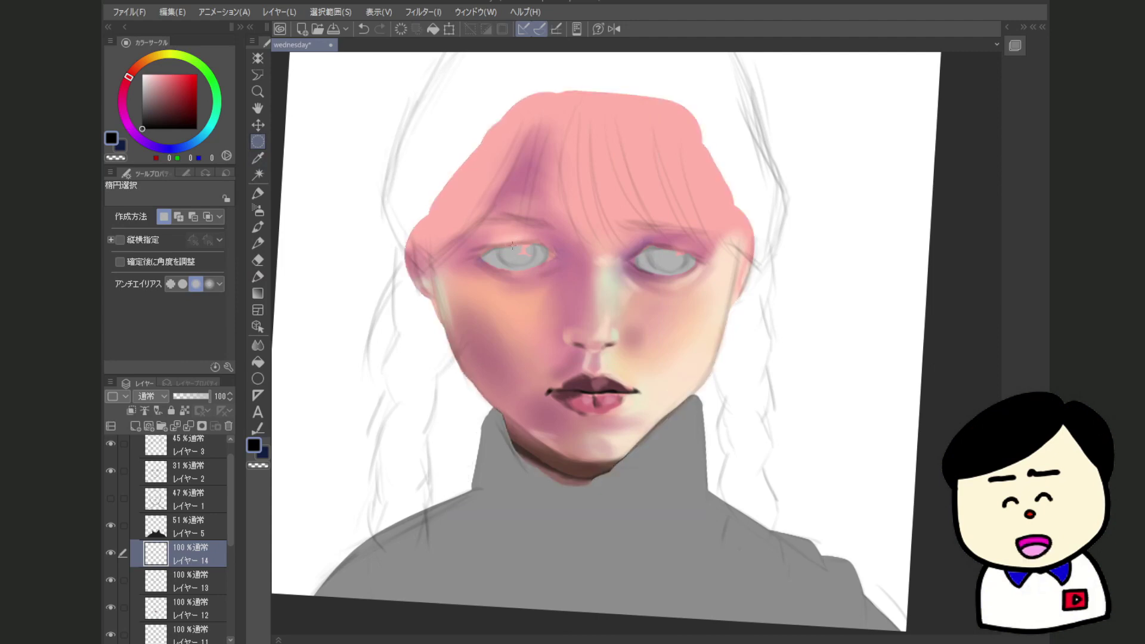
{"action": "left_click_drag", "start_coordinate": [502, 236], "coordinate": [537, 268]}
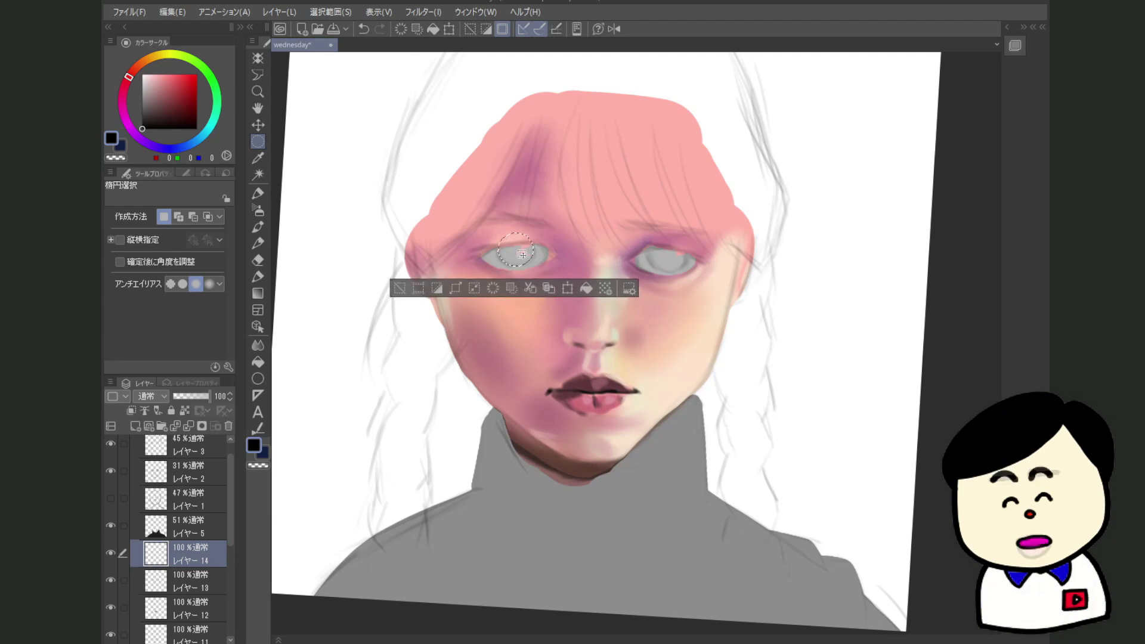
{"action": "left_click_drag", "start_coordinate": [521, 254], "coordinate": [522, 256]}
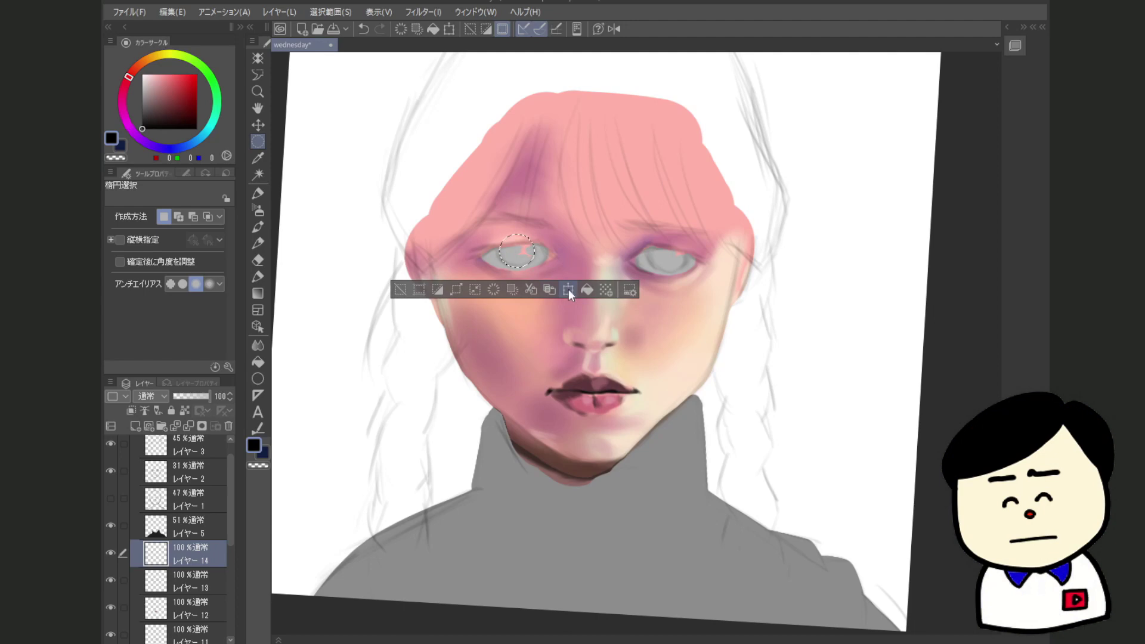
{"action": "left_click", "coordinate": [587, 290]}
Fill a matching elliptical selection over the right eye's iris with black and deselect it
{"action": "left_click_drag", "start_coordinate": [639, 247], "coordinate": [669, 256]}
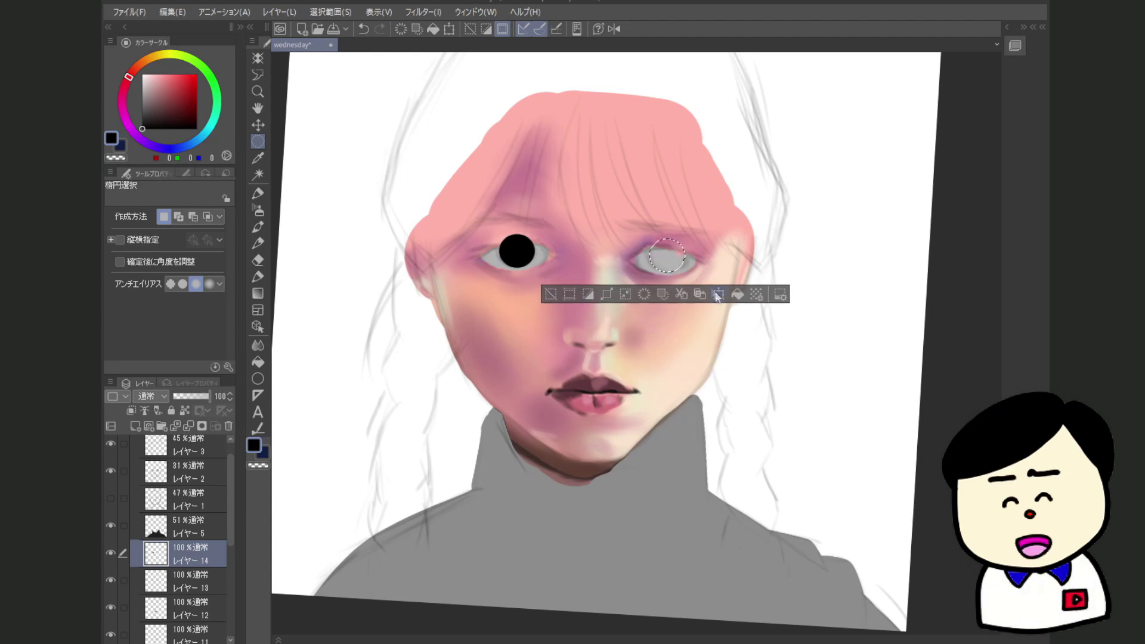
{"action": "left_click", "coordinate": [737, 294]}
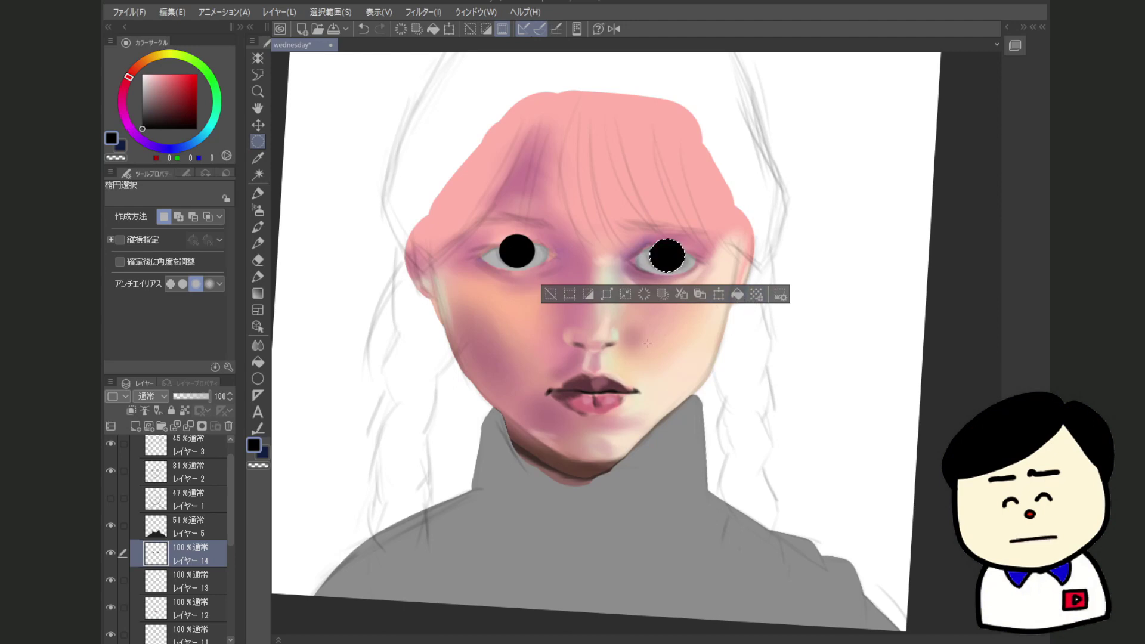
{"action": "left_click", "coordinate": [550, 294]}
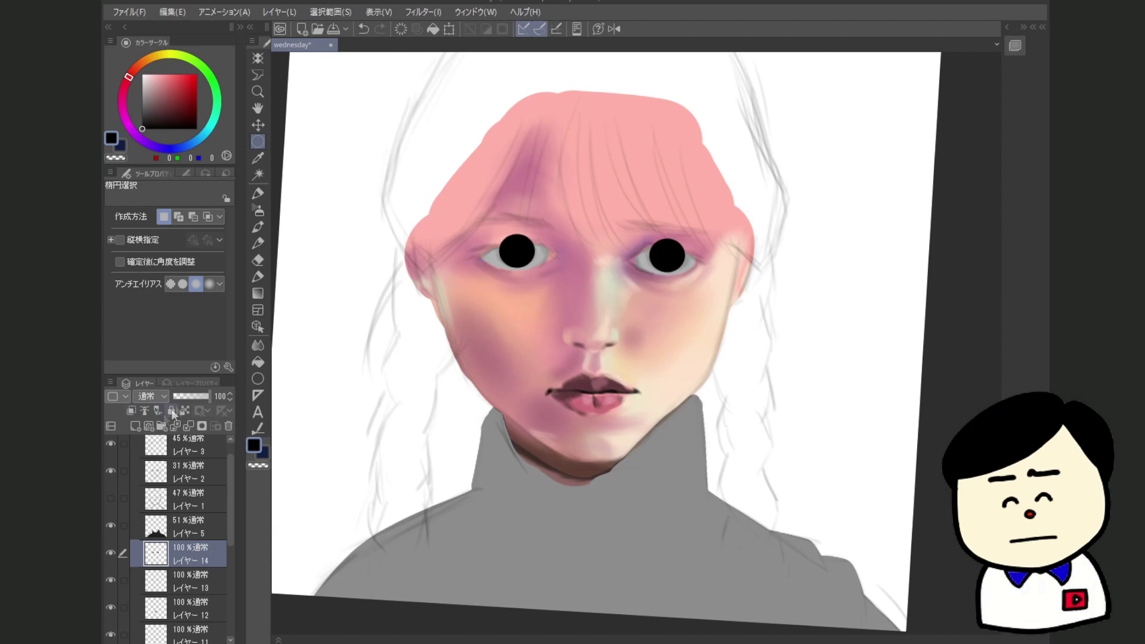
Lower the iris layer's opacity to 42% and erase the parts of the irises that overlap the upper eyelids
{"action": "left_click", "coordinate": [188, 396]}
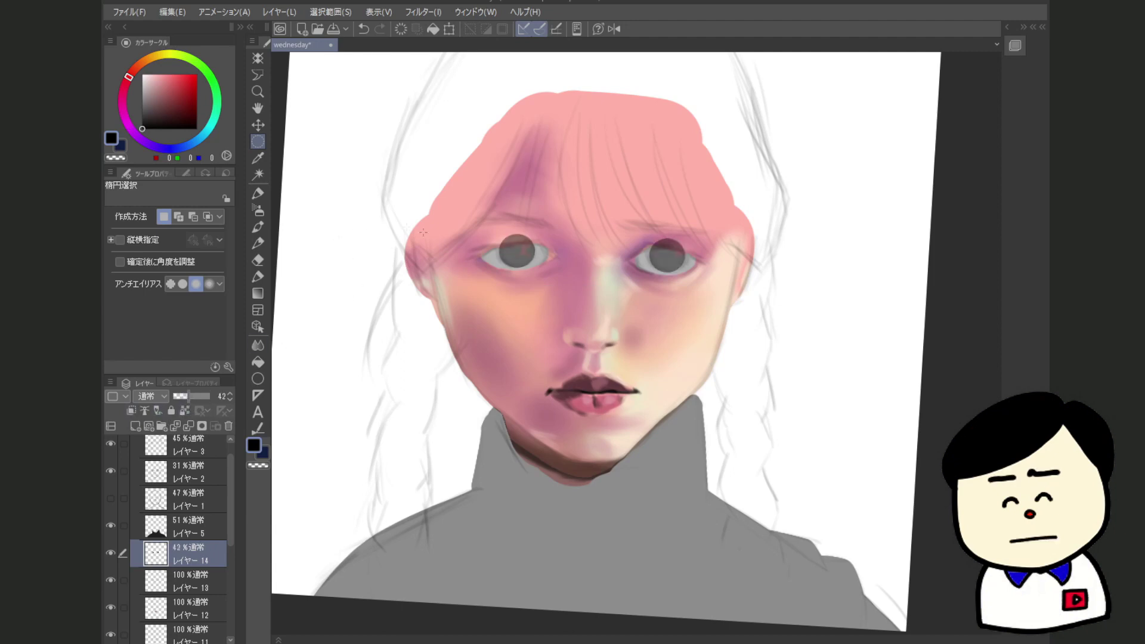
{"action": "left_click", "coordinate": [257, 260]}
{"action": "mouse_move", "coordinate": [484, 201]}
{"action": "left_mouse_down"}
{"action": "mouse_move", "coordinate": [504, 222]}
{"action": "mouse_move", "coordinate": [495, 209]}
{"action": "mouse_move", "coordinate": [511, 191]}
{"action": "mouse_move", "coordinate": [561, 194]}
{"action": "left_mouse_up"}
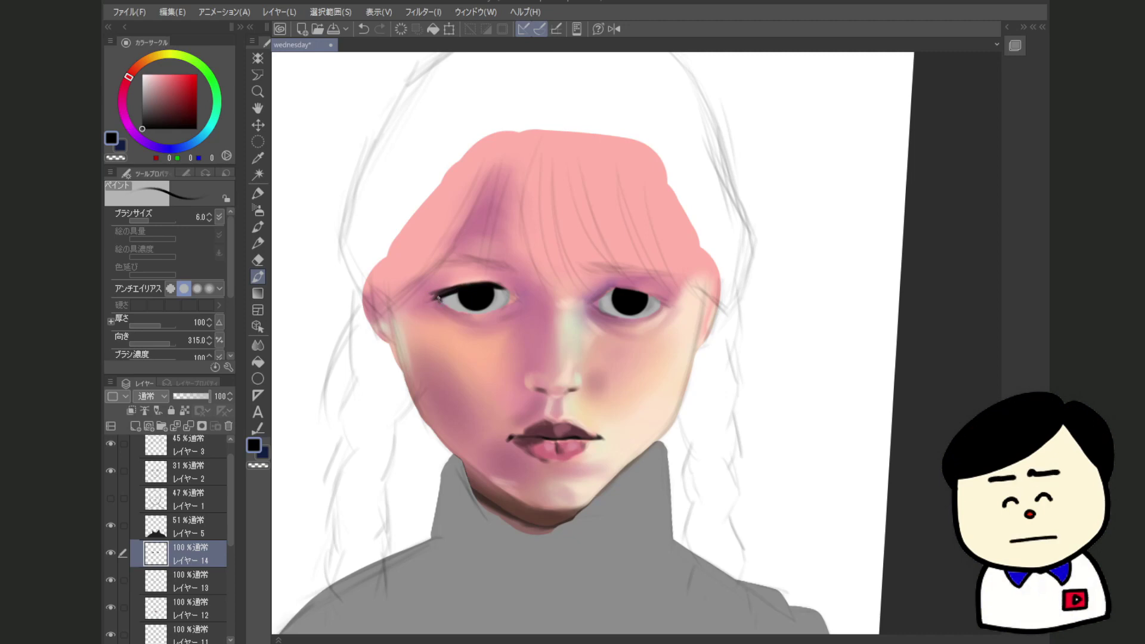
Shade around both eyes with black on layer 15 using the soft airbrush at size 35
{"action": "key", "text": "b"}
{"action": "mouse_move", "coordinate": [659, 315]}
{"action": "left_mouse_down"}
{"action": "mouse_move", "coordinate": [597, 319]}
{"action": "mouse_move", "coordinate": [620, 328]}
{"action": "mouse_move", "coordinate": [591, 315]}
{"action": "mouse_move", "coordinate": [638, 327]}
{"action": "left_mouse_up"}
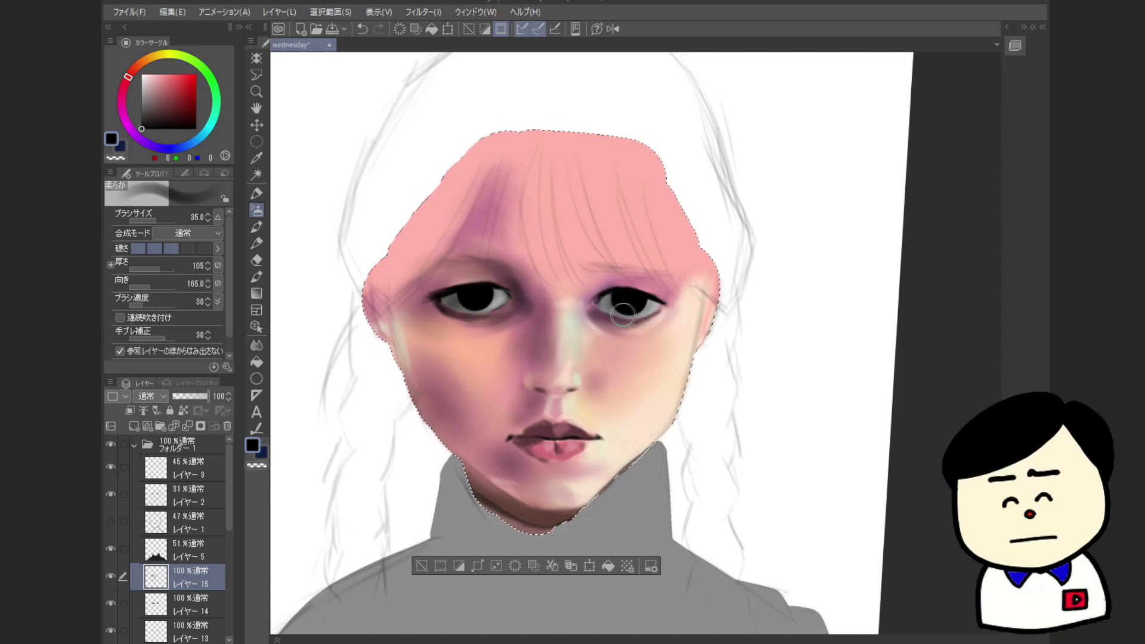
Replace the face selection with an auto selection of the black areas of both eyes on layer 14
{"action": "scroll", "coordinate": [199, 517], "scroll_direction": "down", "scroll_amount": 3}
{"action": "left_click", "coordinate": [199, 520]}
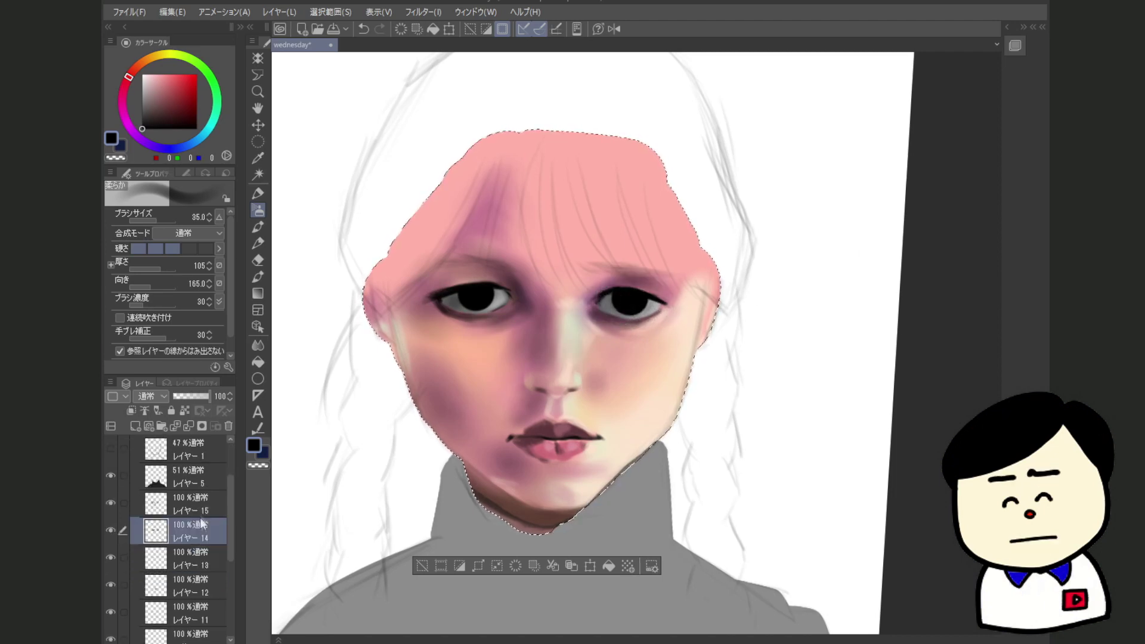
{"action": "left_click", "coordinate": [259, 174]}
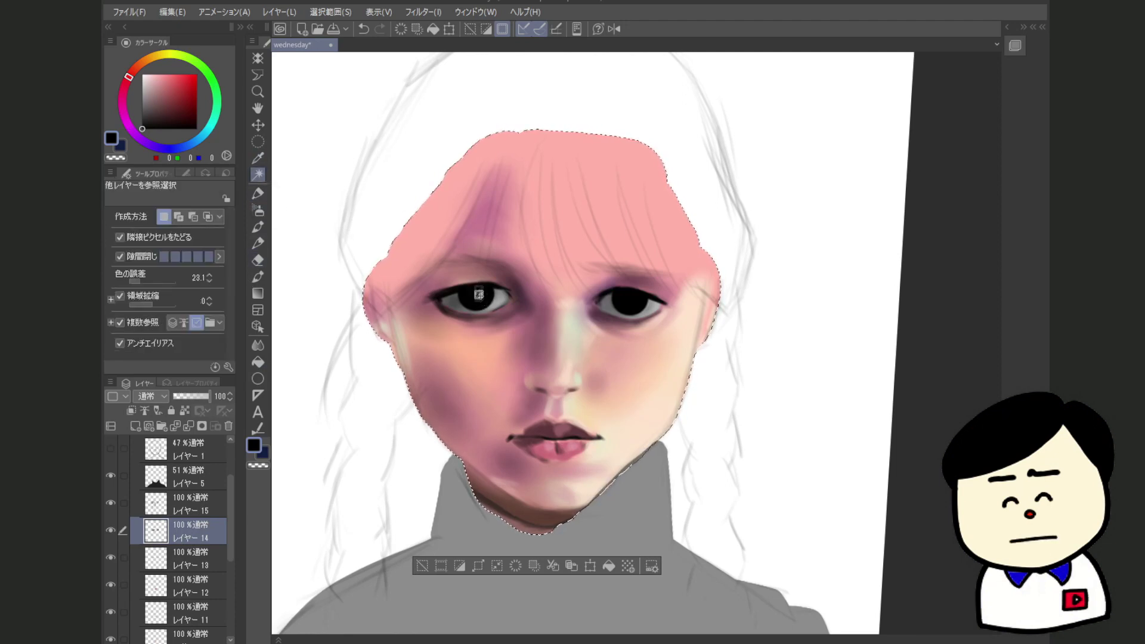
{"action": "left_click", "coordinate": [421, 566]}
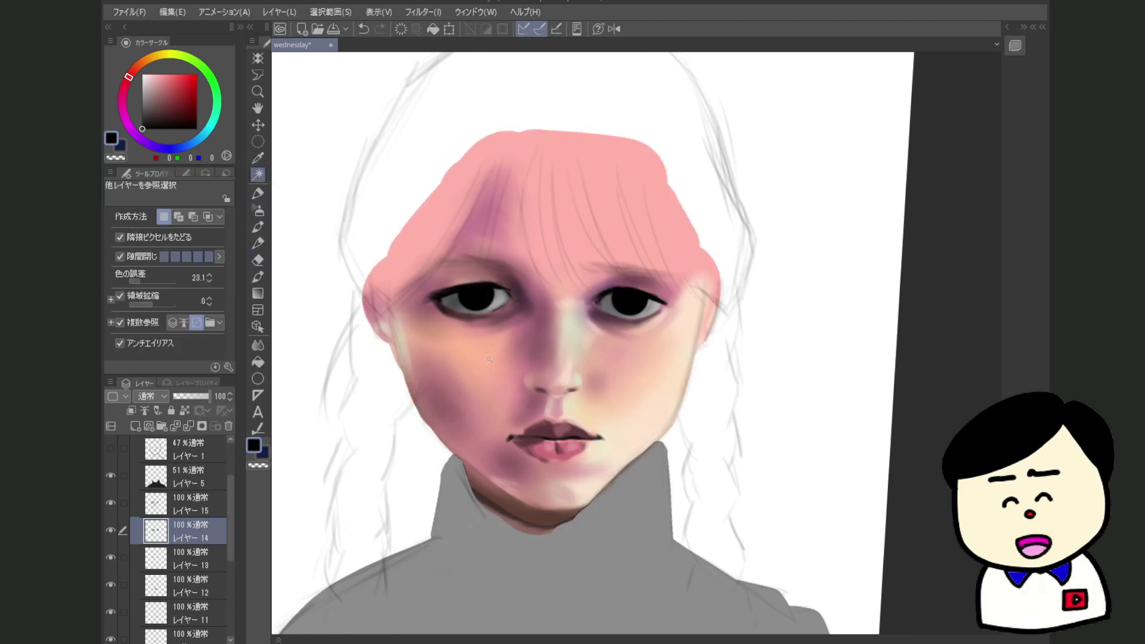
{"action": "left_click", "coordinate": [486, 294]}
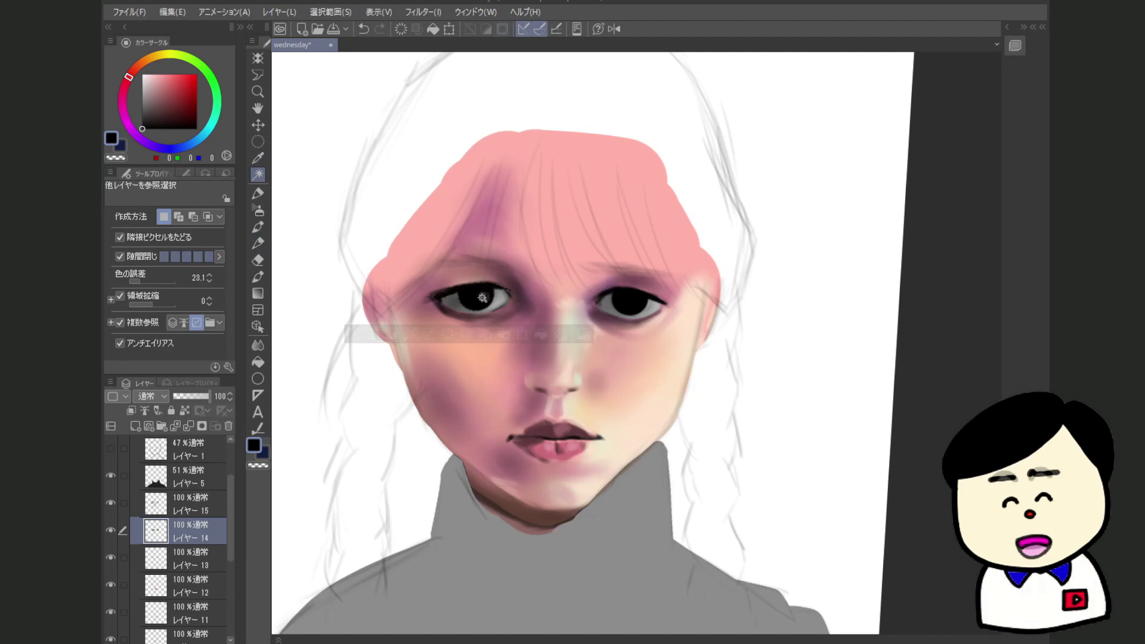
{"action": "left_click", "coordinate": [634, 309], "text": "shift"}
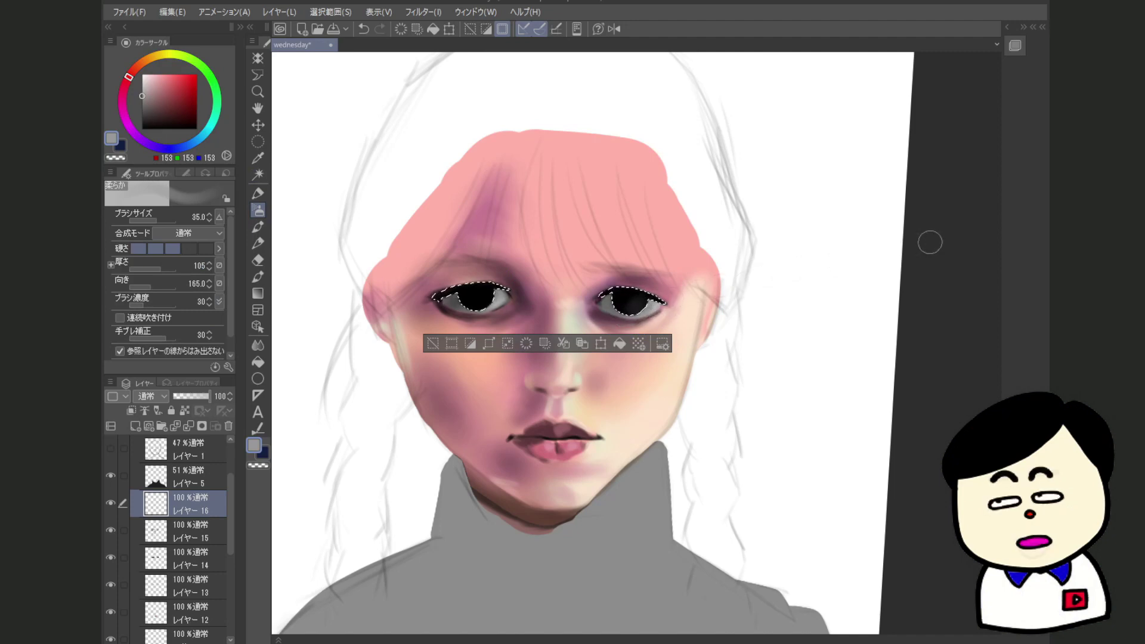
On a new layer, add light grey highlights (RGB 186, 186, 186) to the irises with the size 6 pen and blur them
{"action": "key", "text": "ctrl+shift+n"}
{"action": "key", "text": "p"}
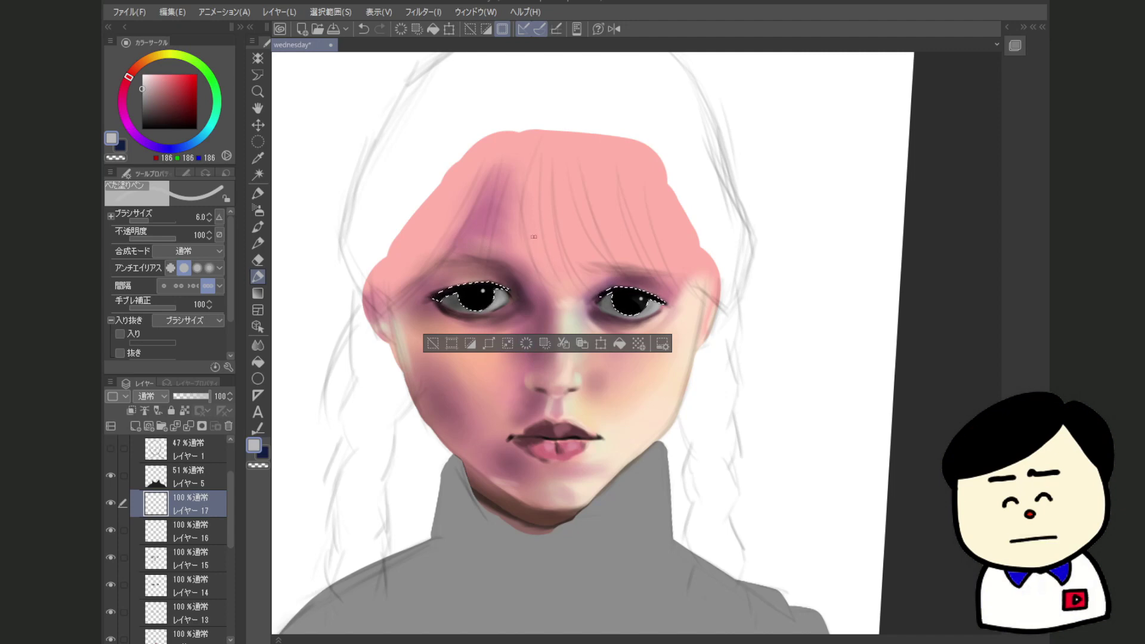
{"action": "left_click", "coordinate": [475, 12]}
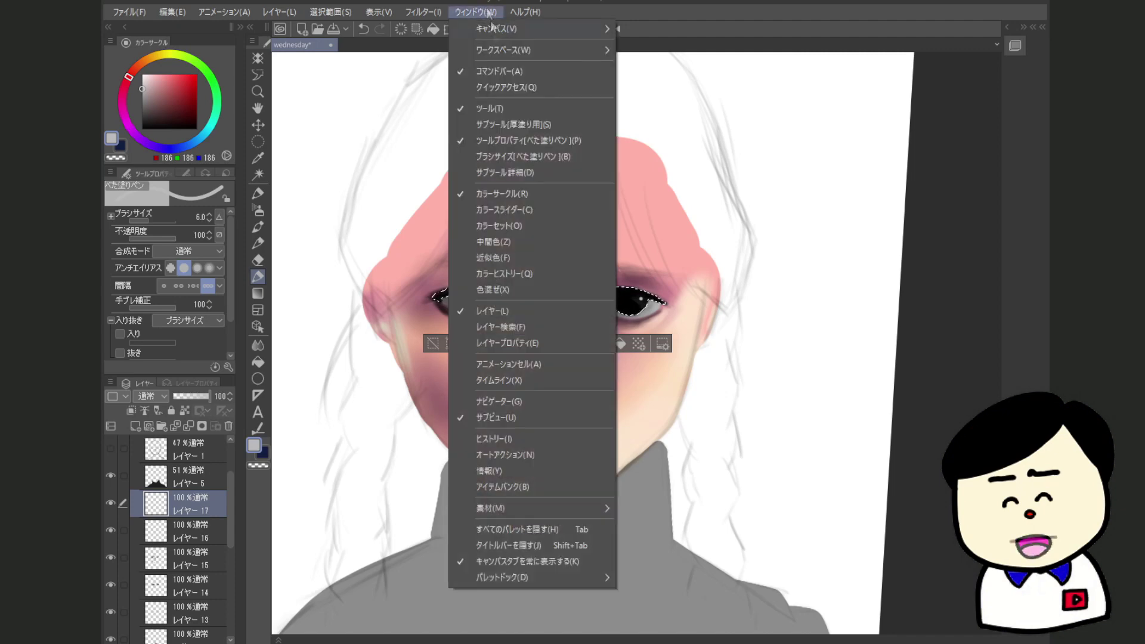
{"action": "mouse_move", "coordinate": [433, 17]}
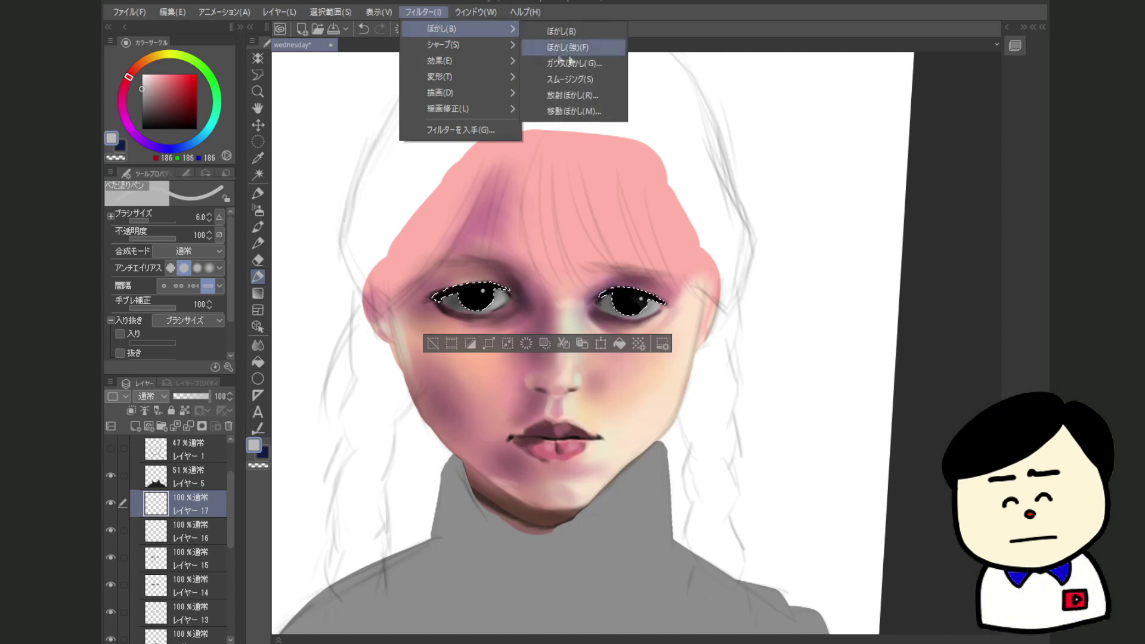
{"action": "left_click", "coordinate": [574, 38]}
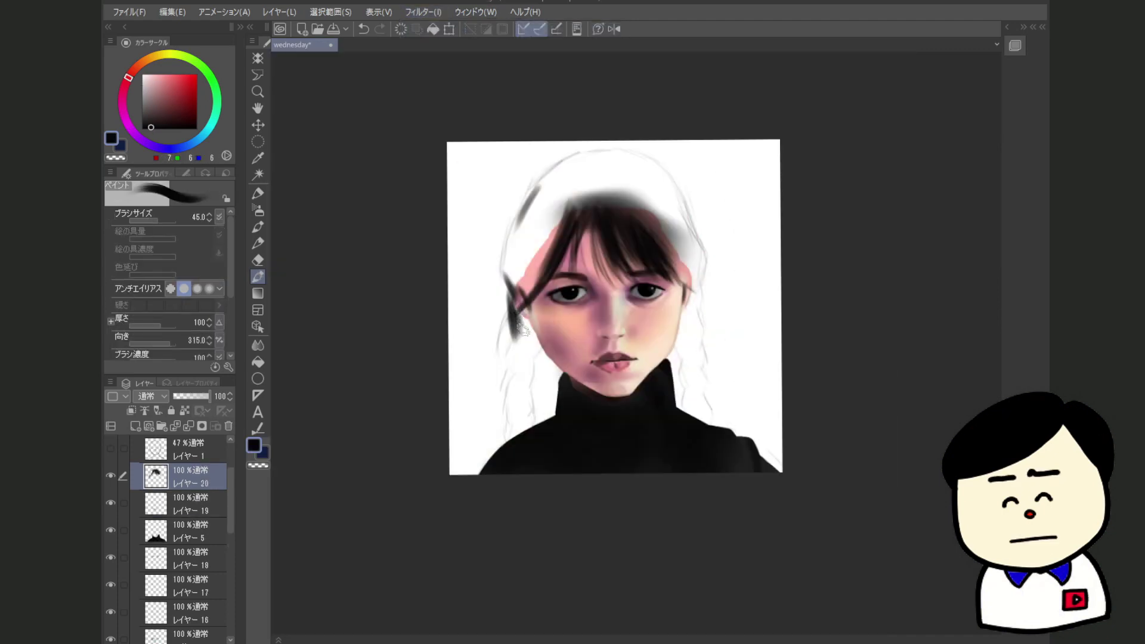
Paint the left braid near-black (RGB 7, 6, 6) from the ear down to the shoulder with the size 45 paint brush
{"action": "left_click_drag", "start_coordinate": [523, 328], "coordinate": [519, 310]}
{"action": "mouse_move", "coordinate": [522, 312]}
{"action": "left_mouse_down"}
{"action": "mouse_move", "coordinate": [538, 346]}
{"action": "mouse_move", "coordinate": [529, 323]}
{"action": "mouse_move", "coordinate": [530, 358]}
{"action": "mouse_move", "coordinate": [528, 331]}
{"action": "mouse_move", "coordinate": [517, 348]}
{"action": "mouse_move", "coordinate": [519, 321]}
{"action": "mouse_move", "coordinate": [519, 354]}
{"action": "mouse_move", "coordinate": [517, 355]}
{"action": "left_mouse_up"}
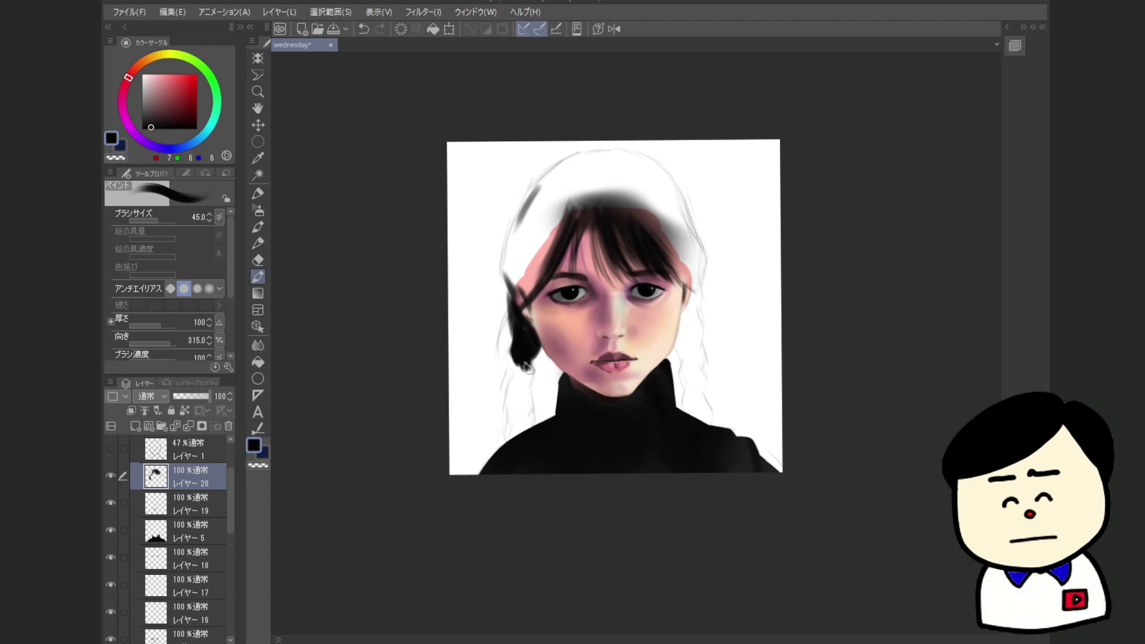
{"action": "left_click_drag", "start_coordinate": [524, 386], "coordinate": [528, 406]}
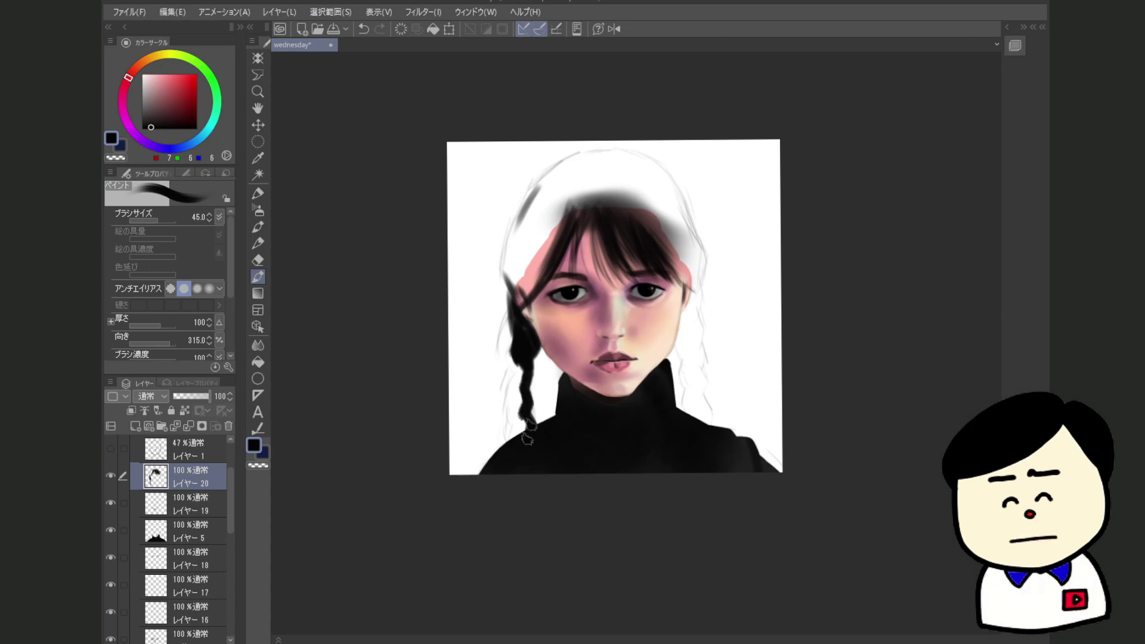
{"action": "mouse_move", "coordinate": [521, 355]}
{"action": "left_mouse_down"}
{"action": "mouse_move", "coordinate": [511, 358]}
{"action": "mouse_move", "coordinate": [516, 394]}
{"action": "left_mouse_up"}
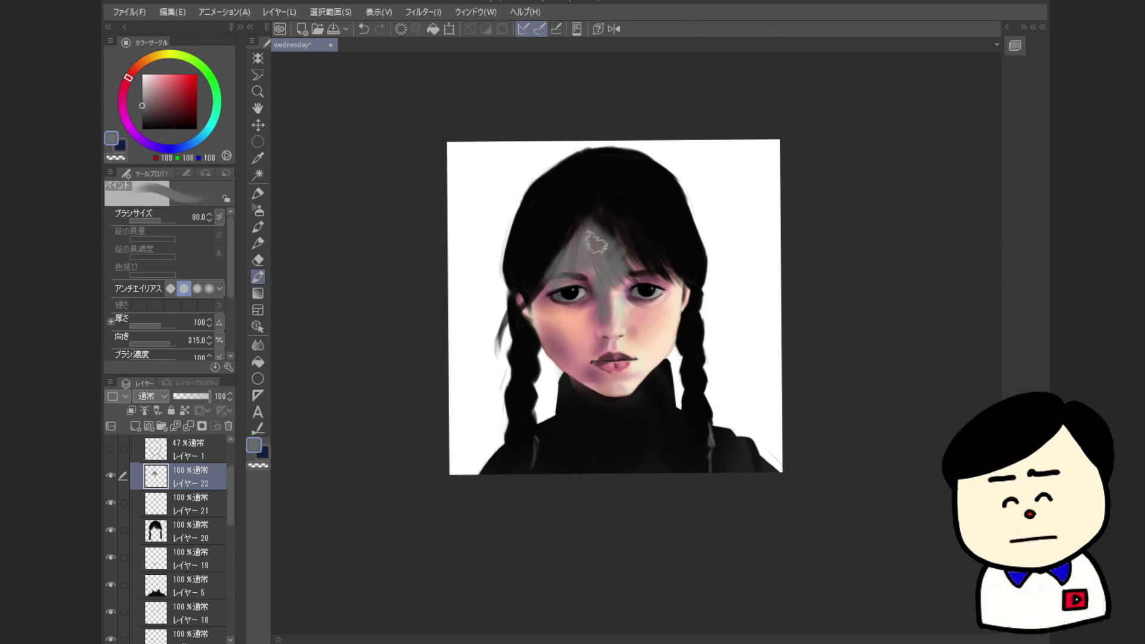
Cover the left half of the face with grey (RGB 108, 108, 108) using the size 80 brush on layer 22 and auto-select that area
{"action": "mouse_move", "coordinate": [570, 289]}
{"action": "left_mouse_down"}
{"action": "mouse_move", "coordinate": [591, 265]}
{"action": "mouse_move", "coordinate": [539, 312]}
{"action": "mouse_move", "coordinate": [572, 295]}
{"action": "mouse_move", "coordinate": [558, 297]}
{"action": "mouse_move", "coordinate": [563, 307]}
{"action": "mouse_move", "coordinate": [549, 300]}
{"action": "mouse_move", "coordinate": [538, 313]}
{"action": "mouse_move", "coordinate": [551, 304]}
{"action": "mouse_move", "coordinate": [556, 341]}
{"action": "mouse_move", "coordinate": [546, 283]}
{"action": "mouse_move", "coordinate": [549, 335]}
{"action": "mouse_move", "coordinate": [584, 284]}
{"action": "mouse_move", "coordinate": [547, 315]}
{"action": "mouse_move", "coordinate": [595, 278]}
{"action": "mouse_move", "coordinate": [567, 319]}
{"action": "mouse_move", "coordinate": [594, 294]}
{"action": "mouse_move", "coordinate": [577, 328]}
{"action": "mouse_move", "coordinate": [603, 330]}
{"action": "mouse_move", "coordinate": [614, 309]}
{"action": "mouse_move", "coordinate": [604, 302]}
{"action": "mouse_move", "coordinate": [606, 325]}
{"action": "mouse_move", "coordinate": [562, 326]}
{"action": "left_mouse_up"}
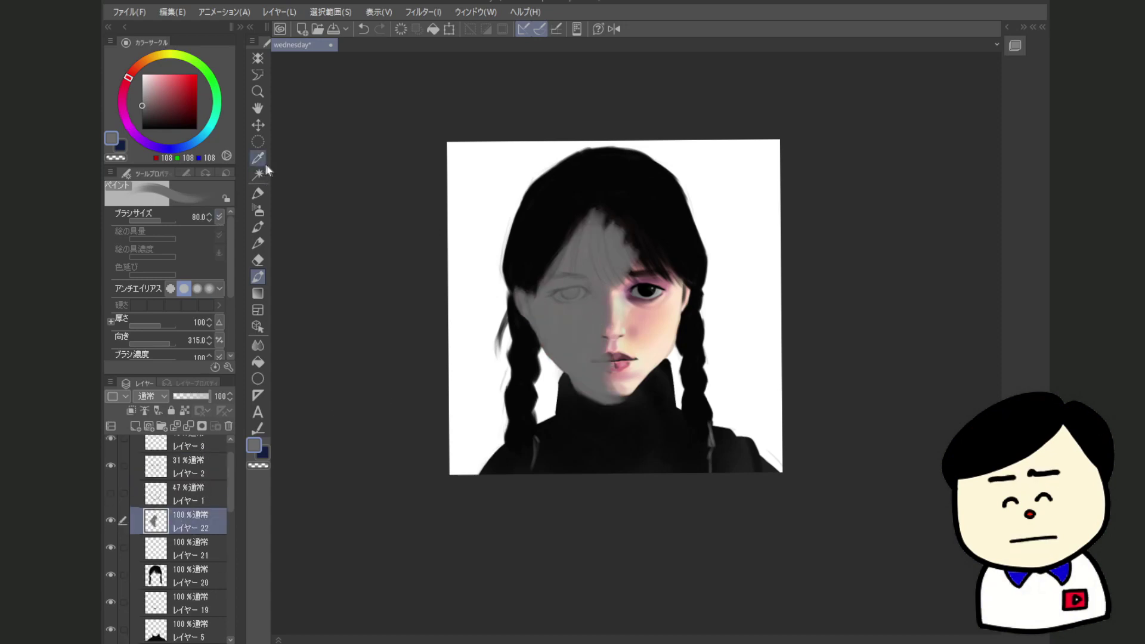
{"action": "left_click", "coordinate": [263, 175]}
{"action": "left_click", "coordinate": [587, 319]}
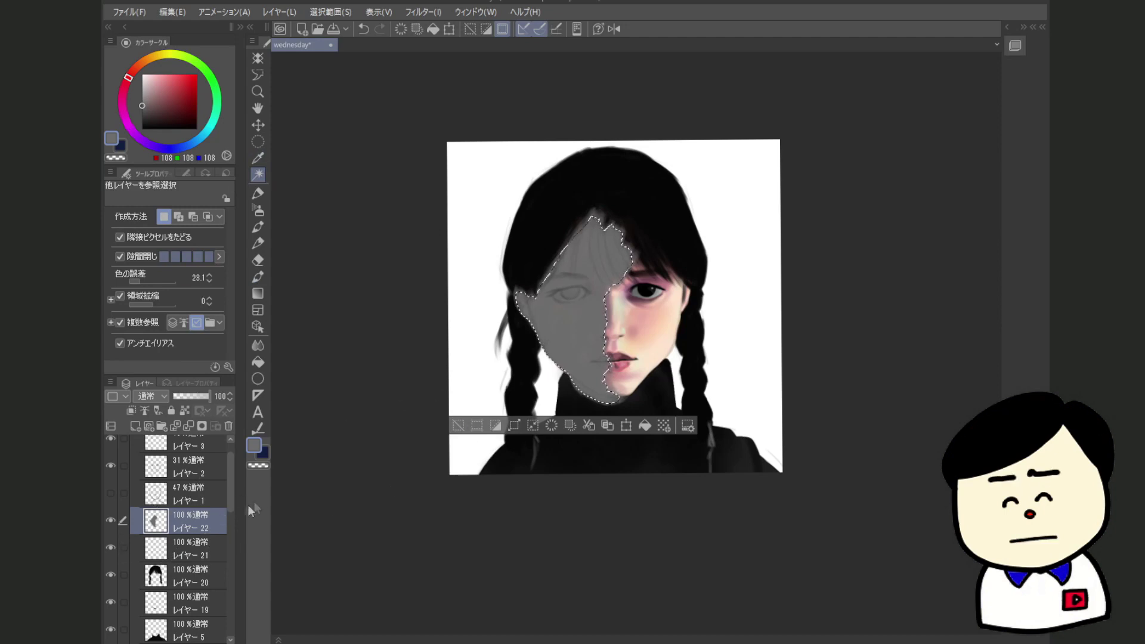
Hide the grey layer 22 and add a tone curve correction layer above layer 18, masked by the selection
{"action": "left_click", "coordinate": [110, 520]}
{"action": "left_click_drag", "start_coordinate": [230, 506], "coordinate": [230, 547]}
{"action": "left_click", "coordinate": [199, 513]}
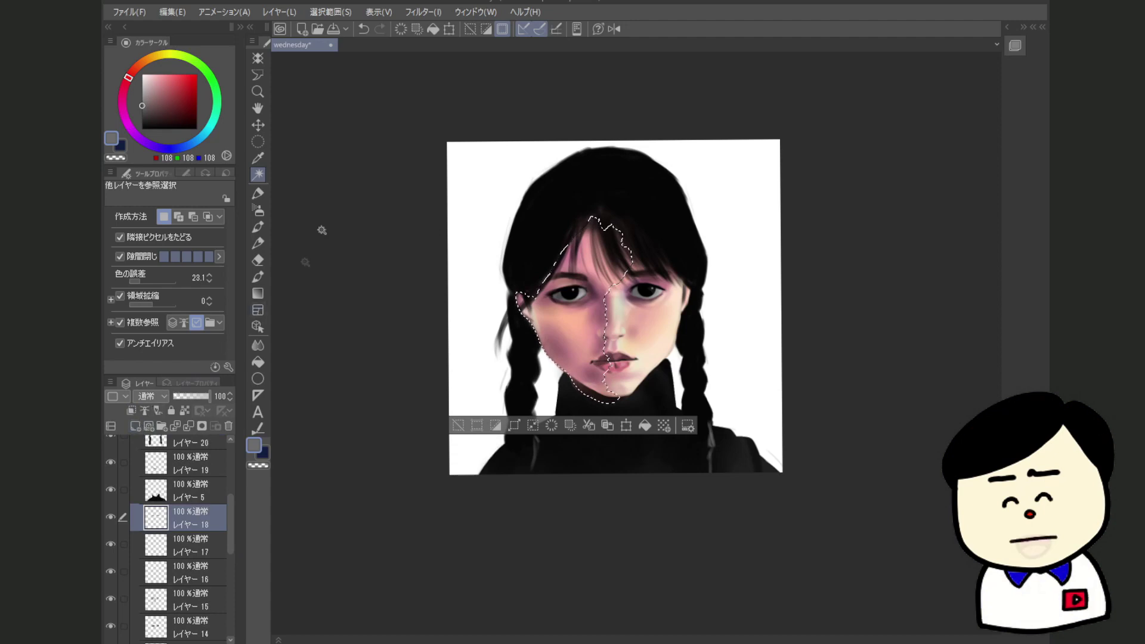
{"action": "left_click", "coordinate": [279, 12]}
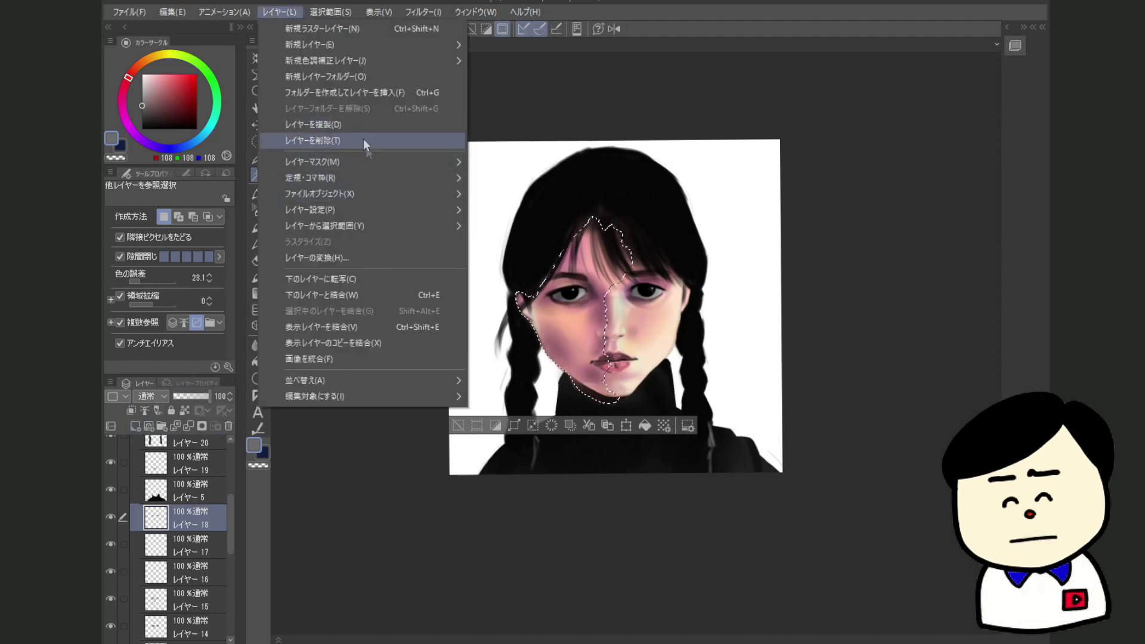
{"action": "mouse_move", "coordinate": [404, 63]}
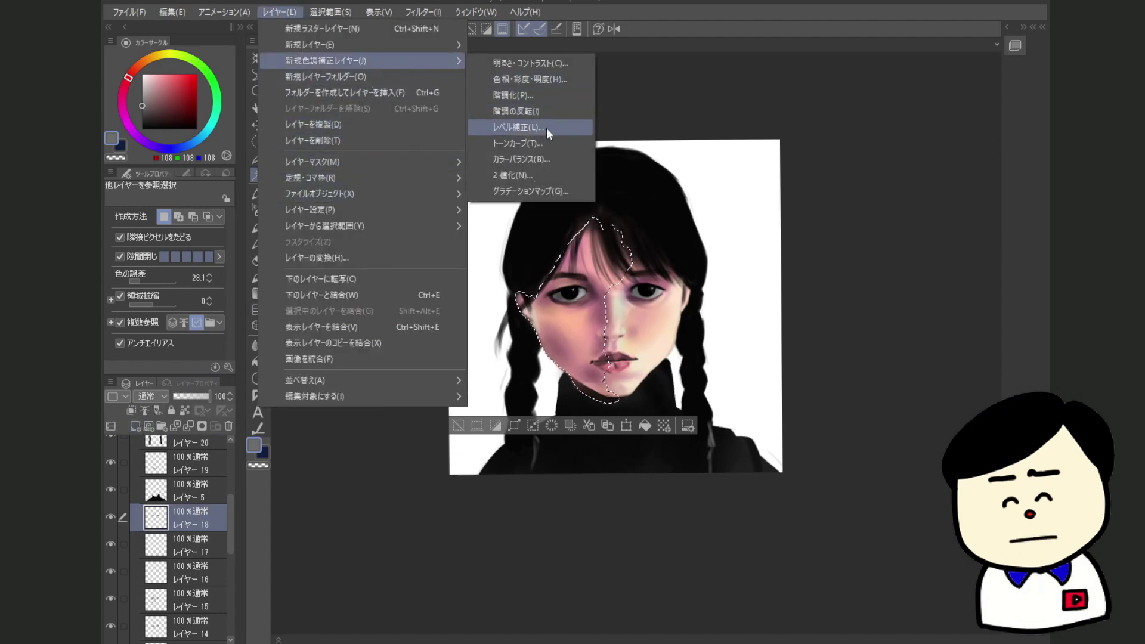
{"action": "left_click", "coordinate": [540, 142]}
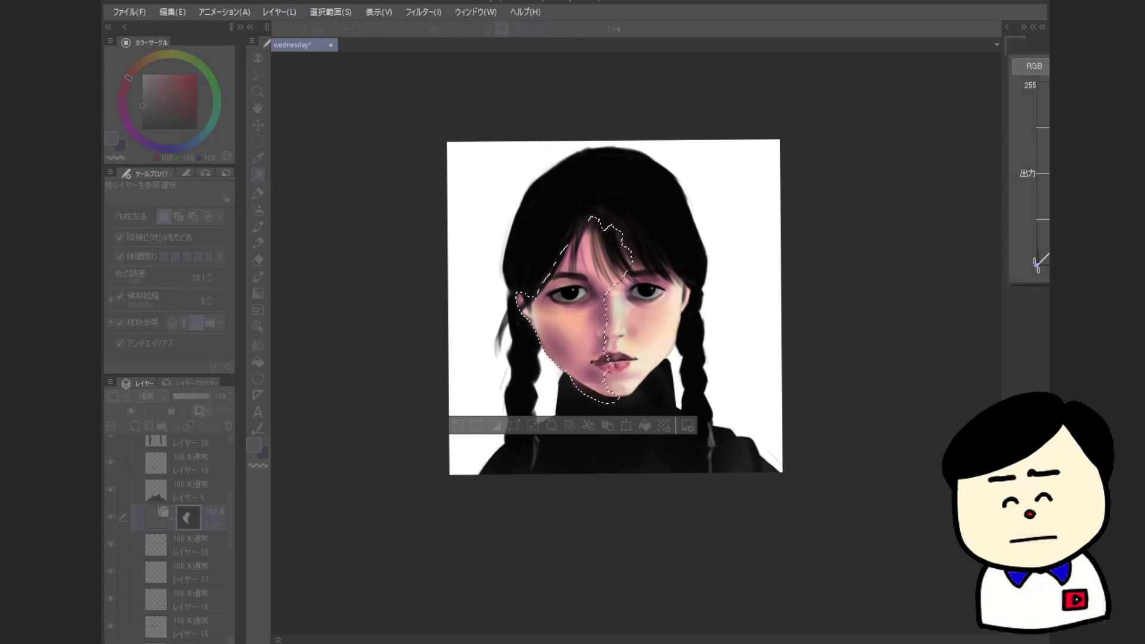
{"action": "left_click_drag", "start_coordinate": [1133, 43], "coordinate": [832, 31]}
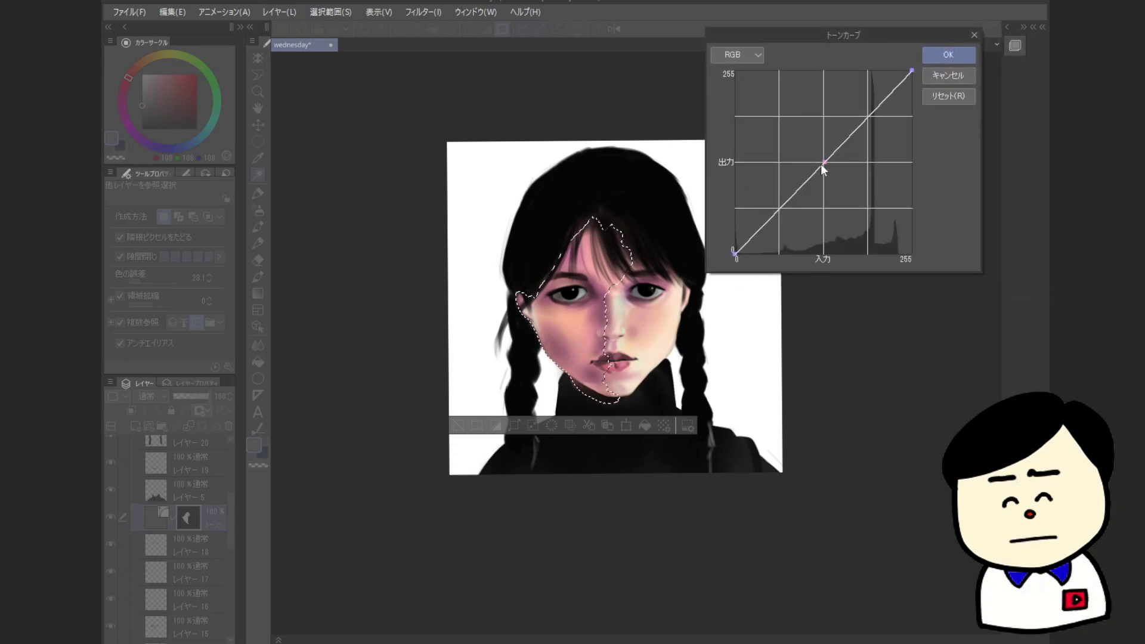
Bend the RGB tone curve downward to darken the left half of the face, apply it and switch to the size 80 paint brush
{"action": "left_click_drag", "start_coordinate": [827, 162], "coordinate": [882, 234]}
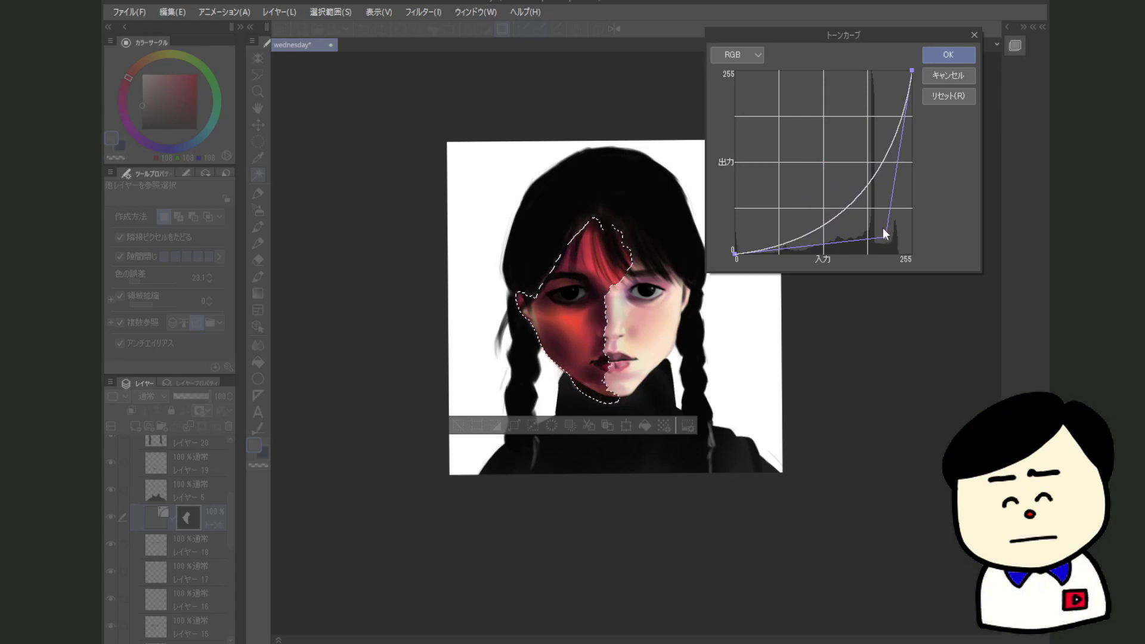
{"action": "left_click_drag", "start_coordinate": [886, 238], "coordinate": [867, 207]}
{"action": "mouse_move", "coordinate": [867, 207]}
{"action": "left_mouse_down"}
{"action": "mouse_move", "coordinate": [885, 226]}
{"action": "mouse_move", "coordinate": [882, 211]}
{"action": "left_mouse_up"}
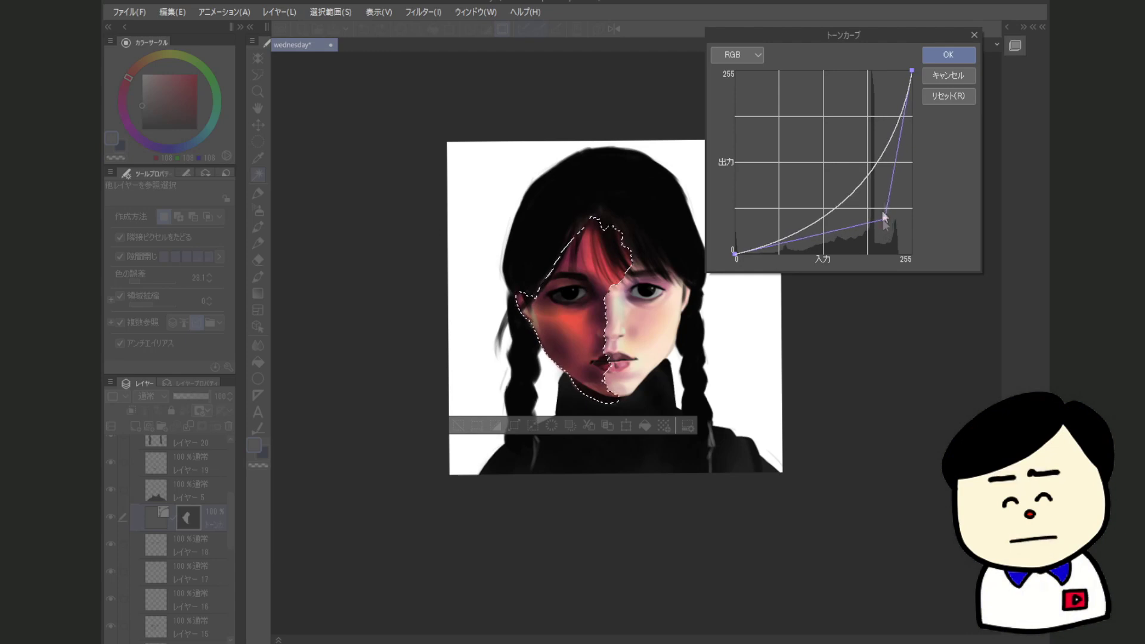
{"action": "left_click", "coordinate": [948, 54]}
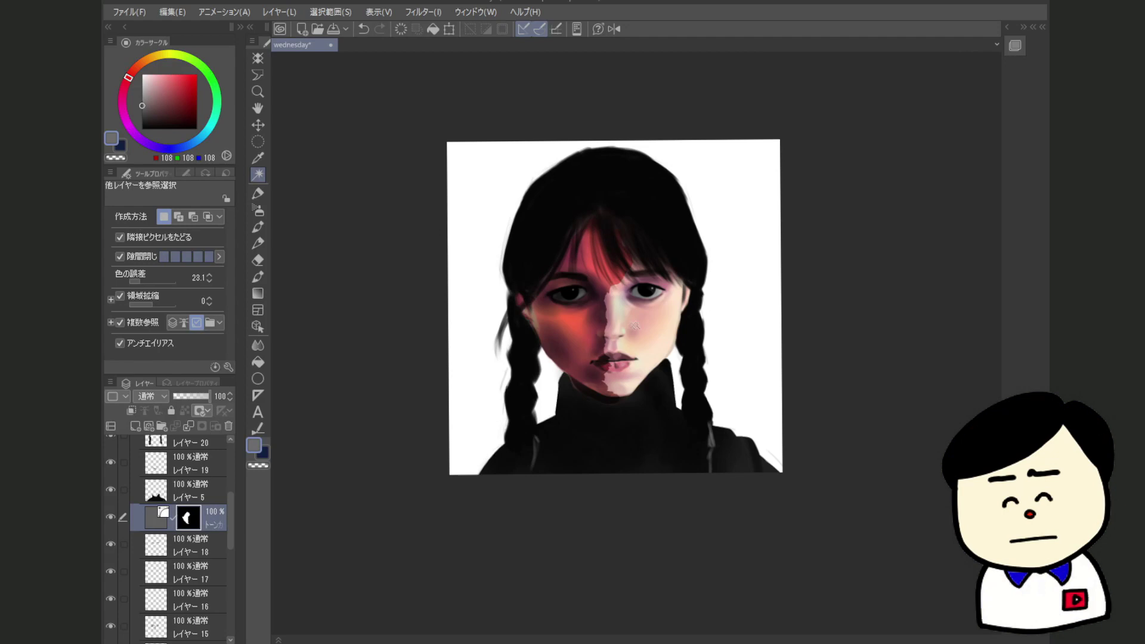
{"action": "left_click", "coordinate": [258, 277]}
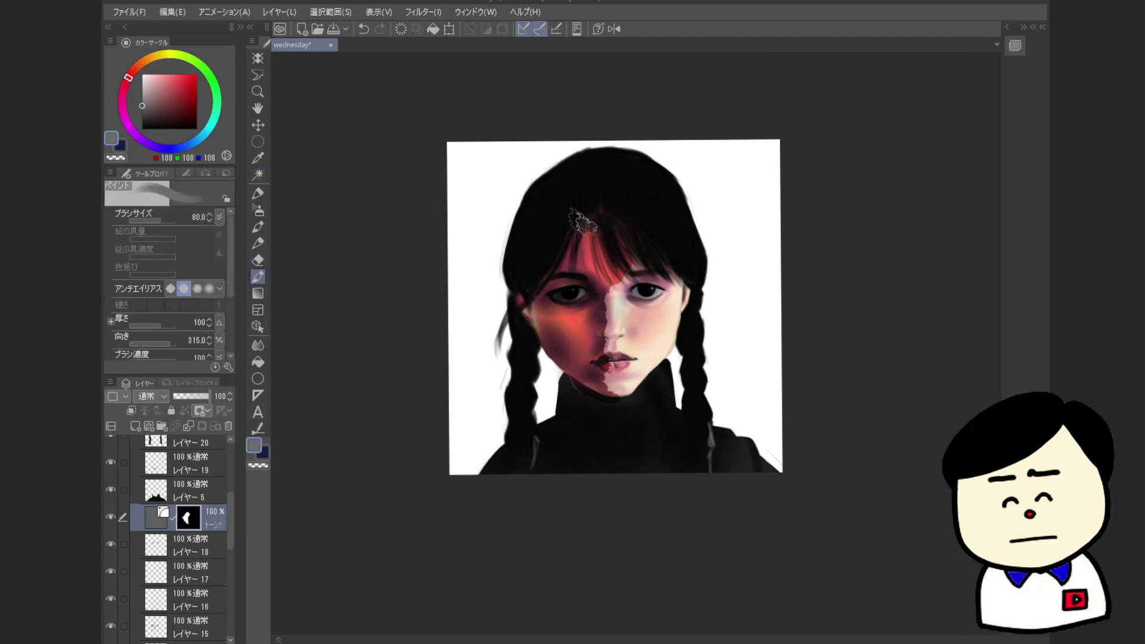
Smooth the jagged shadow edge along the nose and chin on the tone curve mask with the size 45 滑らか水彩 3 brush and the soft eraser
{"action": "key", "text": "F7"}
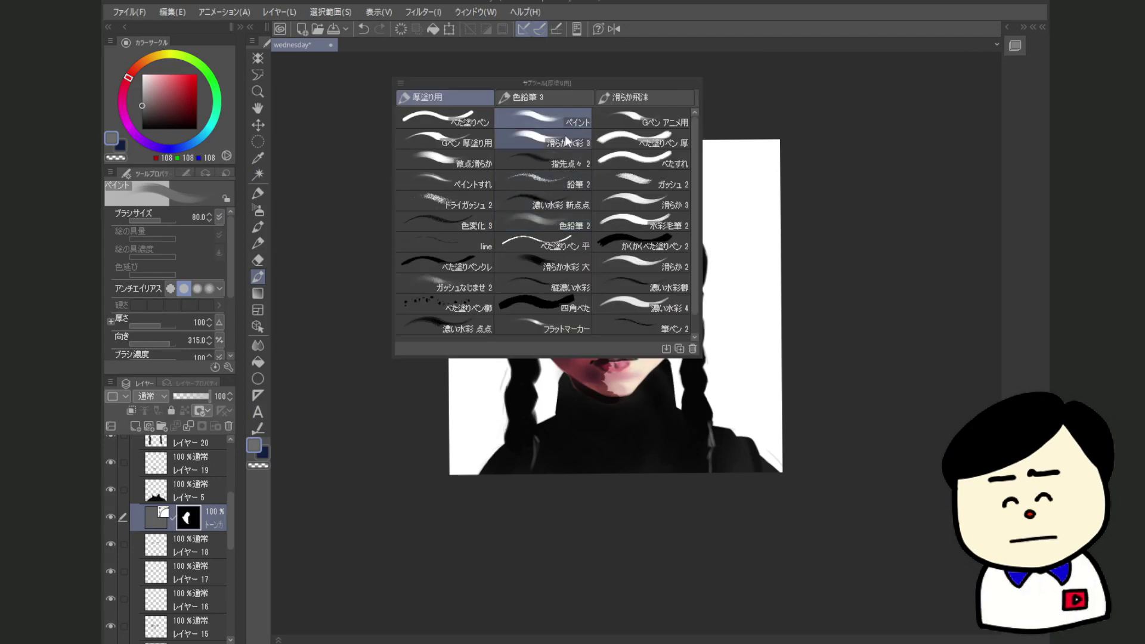
{"action": "left_click", "coordinate": [569, 143]}
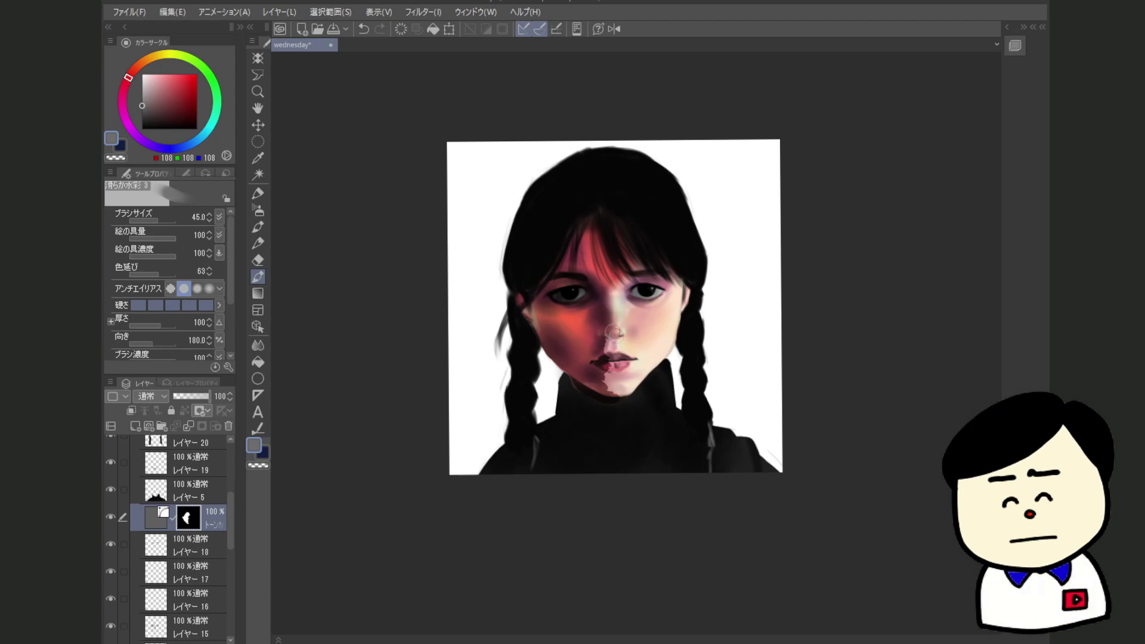
{"action": "key", "text": "e"}
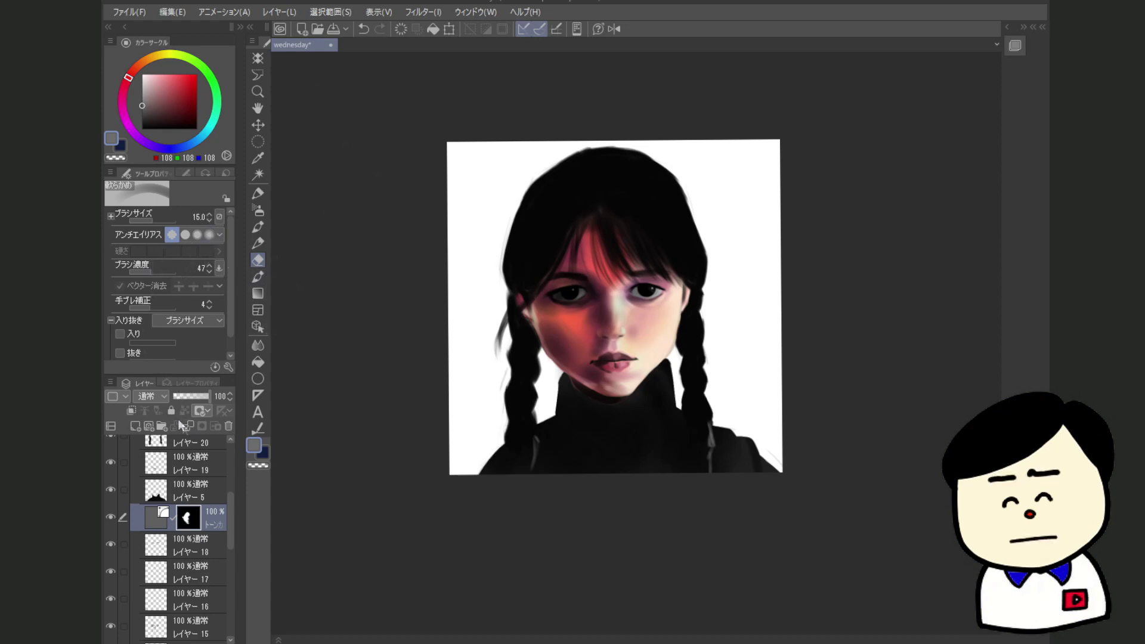
Reduce the tone curve layer's opacity to 55% and toggle its visibility to compare the face with and without the shadow
{"action": "left_click", "coordinate": [194, 396]}
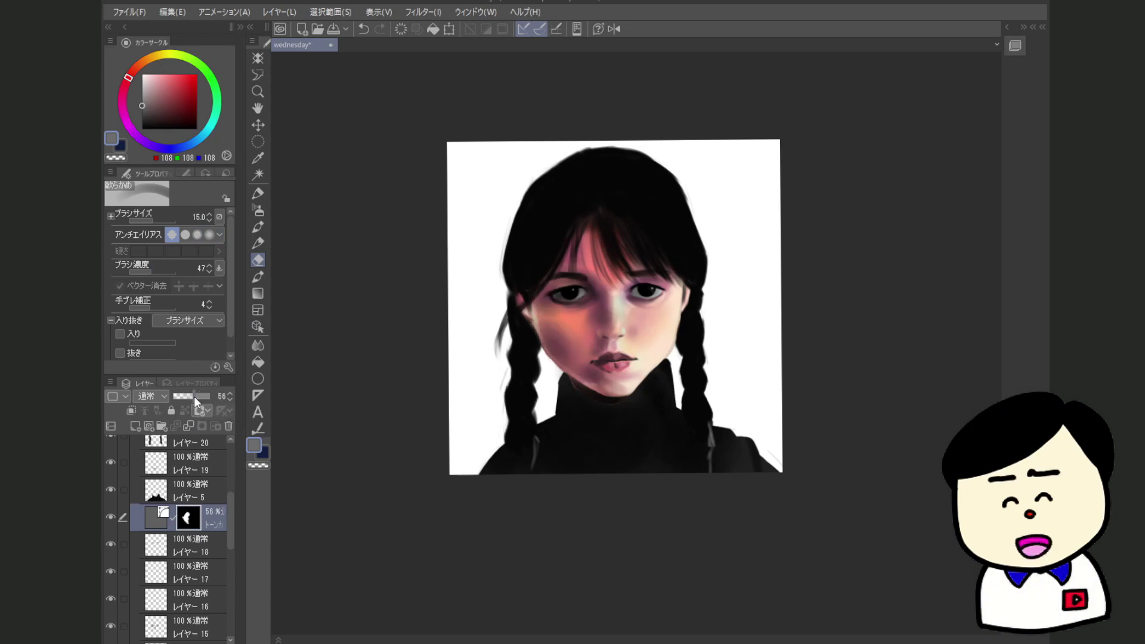
{"action": "left_click_drag", "start_coordinate": [196, 396], "coordinate": [196, 397]}
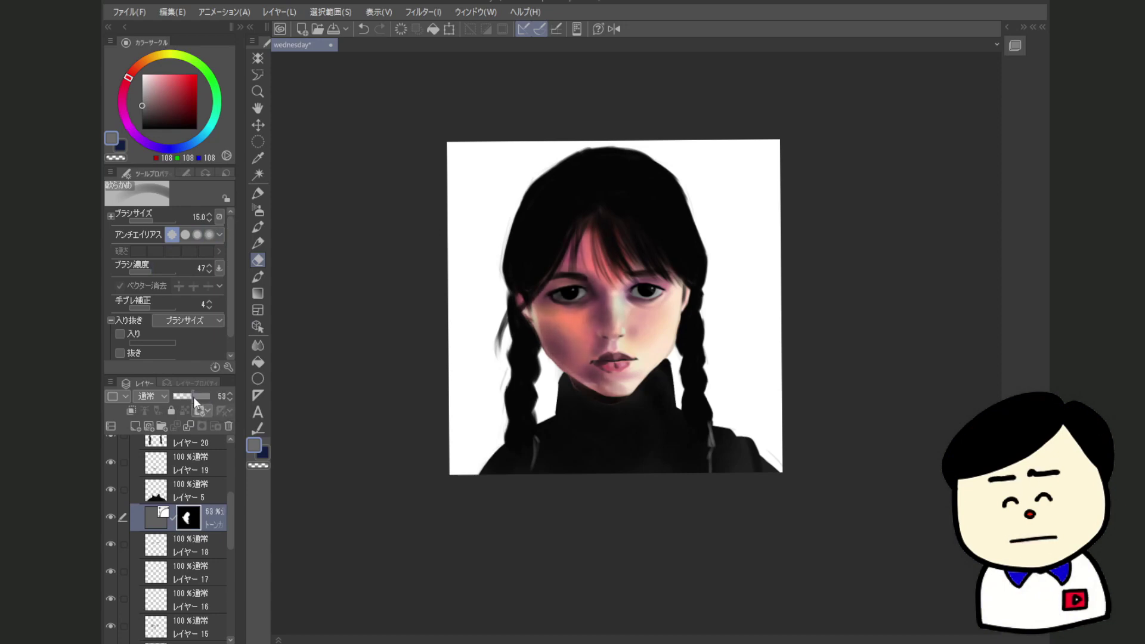
{"action": "left_click_drag", "start_coordinate": [192, 396], "coordinate": [193, 396]}
{"action": "left_click", "coordinate": [110, 516]}
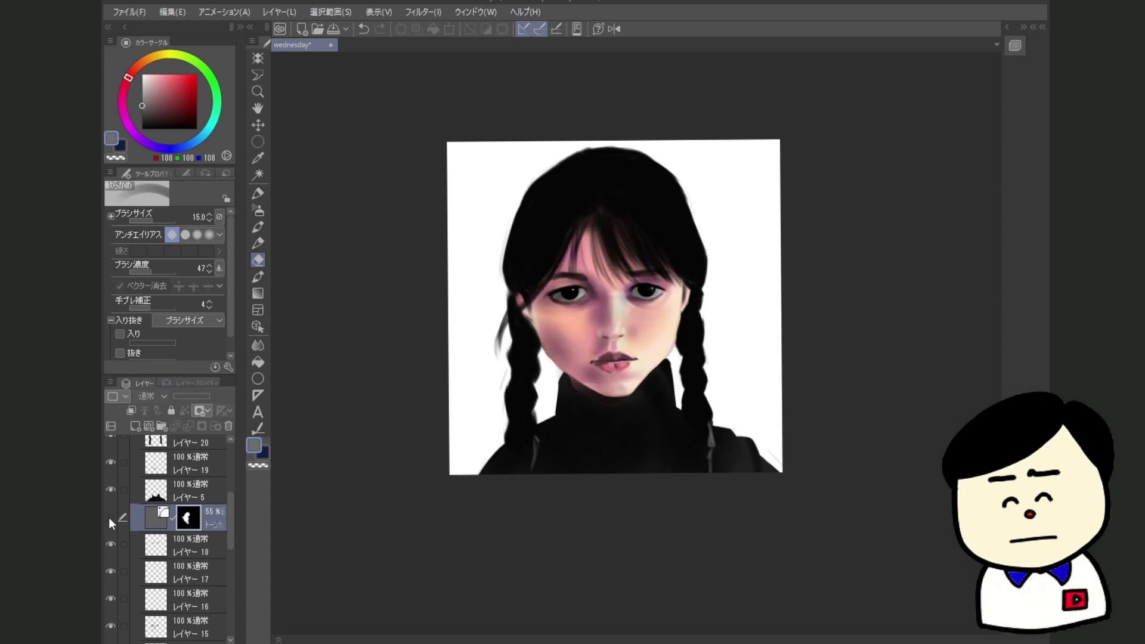
{"action": "left_click", "coordinate": [110, 516]}
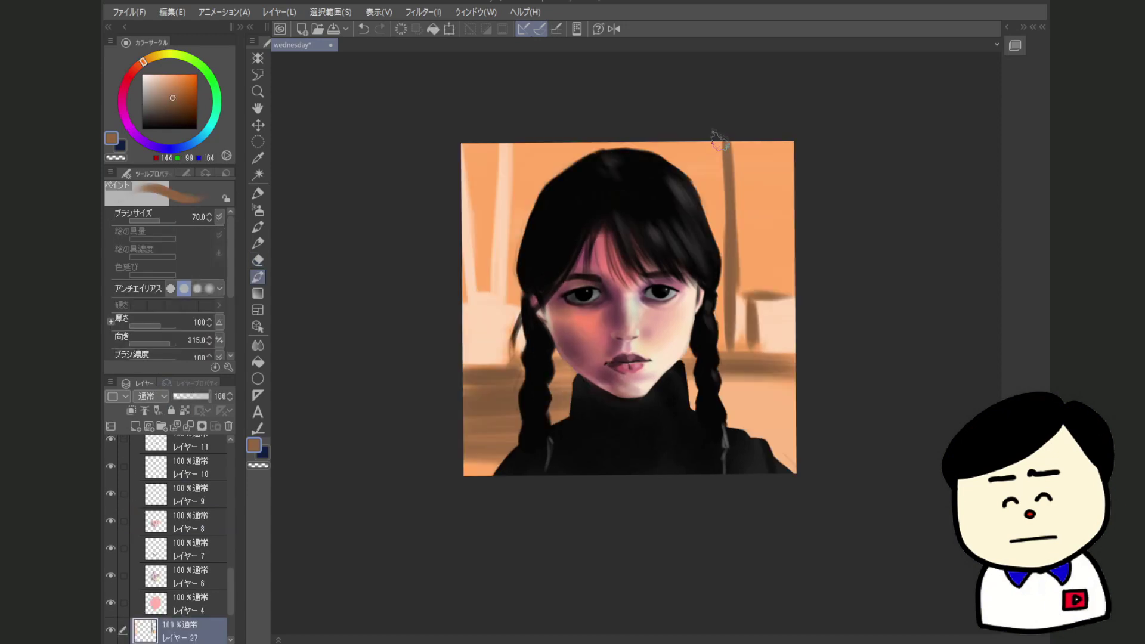
Paint a brown (RGB 144, 99, 64) vertical pillar beside the head's right side on background layer 27 with the size 70 paint brush
{"action": "mouse_move", "coordinate": [718, 141]}
{"action": "left_mouse_down"}
{"action": "mouse_move", "coordinate": [720, 202]}
{"action": "mouse_move", "coordinate": [715, 126]}
{"action": "mouse_move", "coordinate": [718, 331]}
{"action": "mouse_move", "coordinate": [727, 256]}
{"action": "mouse_move", "coordinate": [716, 115]}
{"action": "mouse_move", "coordinate": [722, 253]}
{"action": "mouse_move", "coordinate": [717, 271]}
{"action": "mouse_move", "coordinate": [708, 266]}
{"action": "left_mouse_up"}
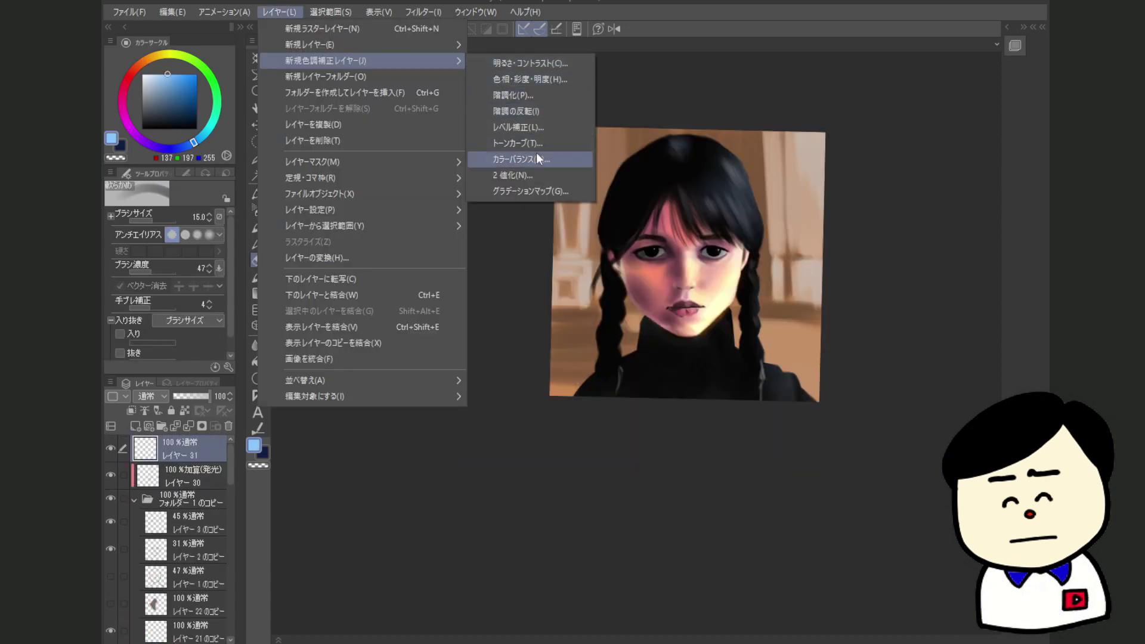
{"action": "left_click", "coordinate": [536, 158]}
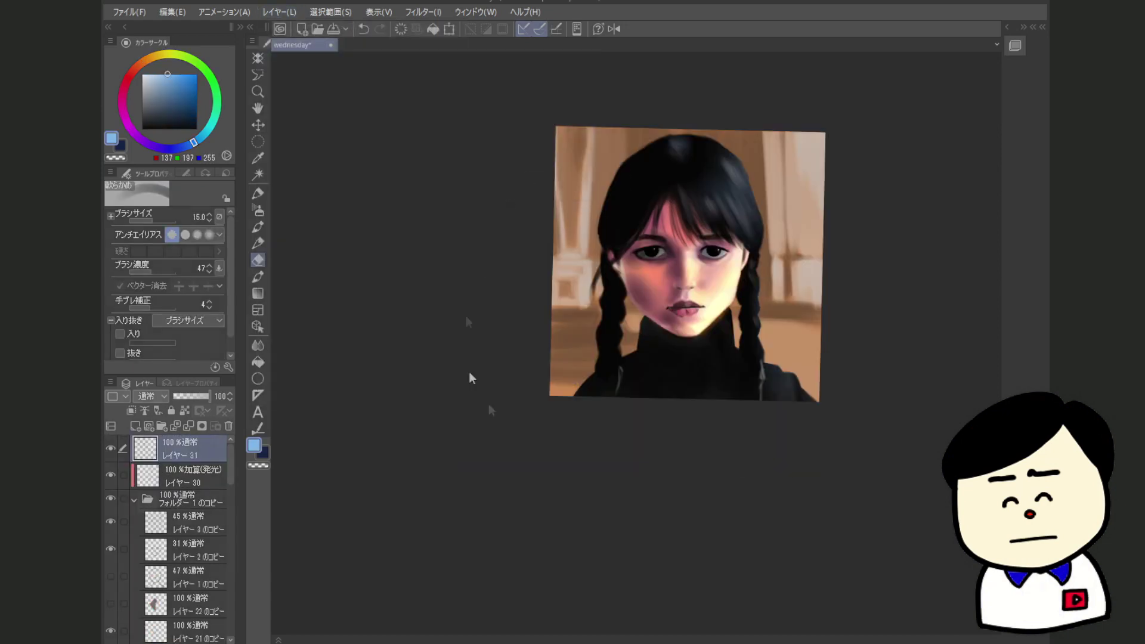
Adjust the color balance midtones with cyan–red at 43, magenta–green at -24 and yellow–blue at 14, and finish by reducing the red level
{"action": "left_click_drag", "start_coordinate": [549, 77], "coordinate": [354, 170]}
{"action": "left_click_drag", "start_coordinate": [339, 228], "coordinate": [371, 232]}
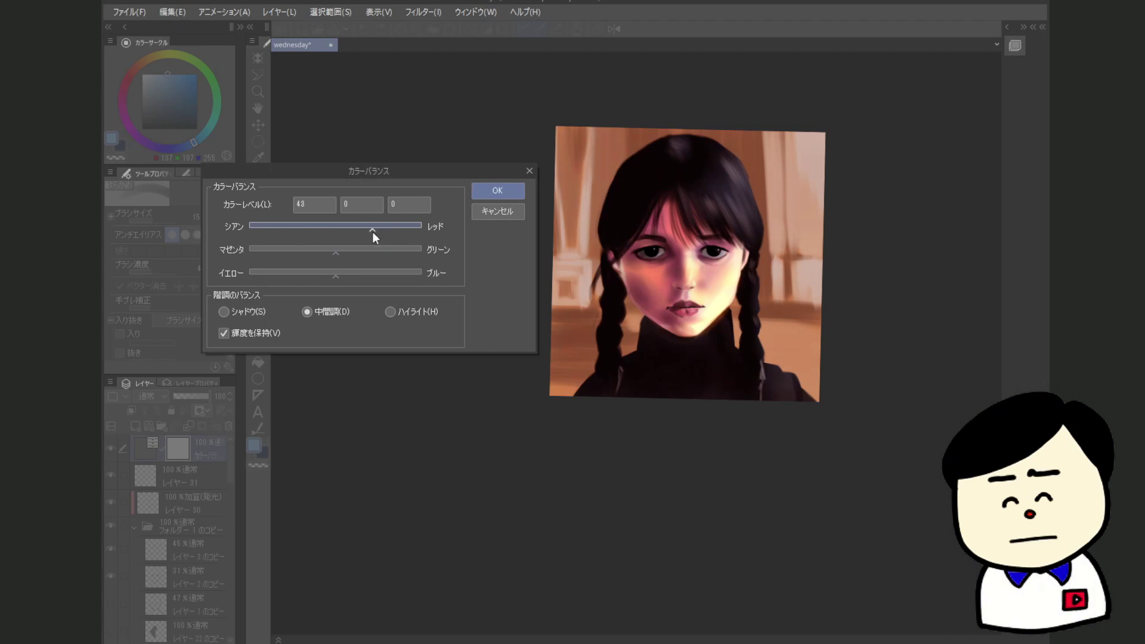
{"action": "left_click_drag", "start_coordinate": [336, 257], "coordinate": [348, 277]}
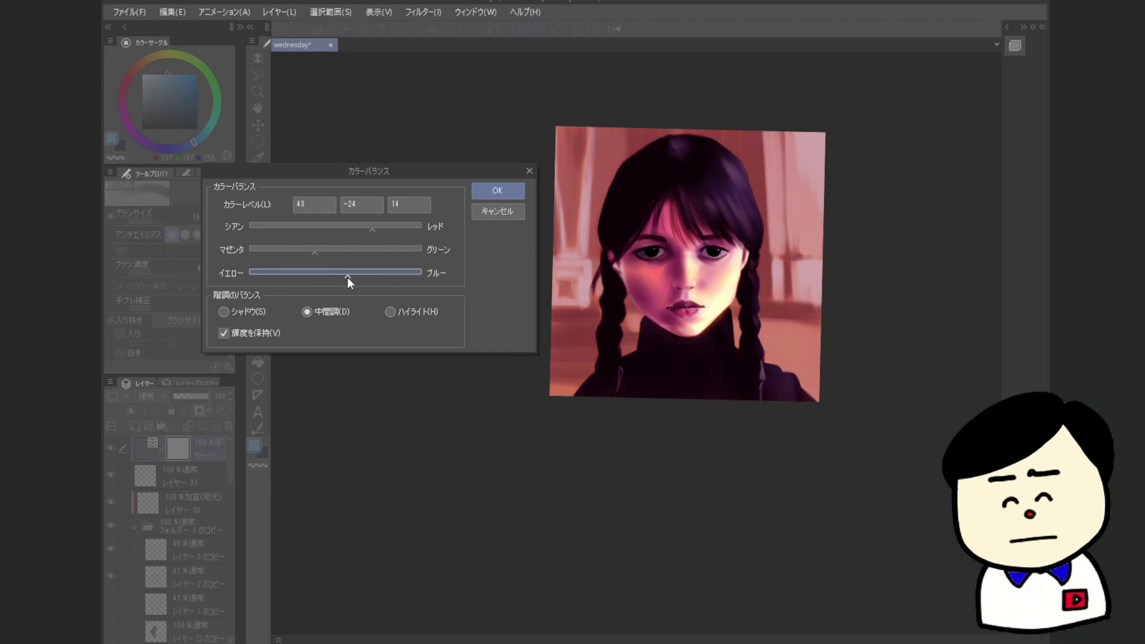
{"action": "left_click_drag", "start_coordinate": [376, 227], "coordinate": [341, 226]}
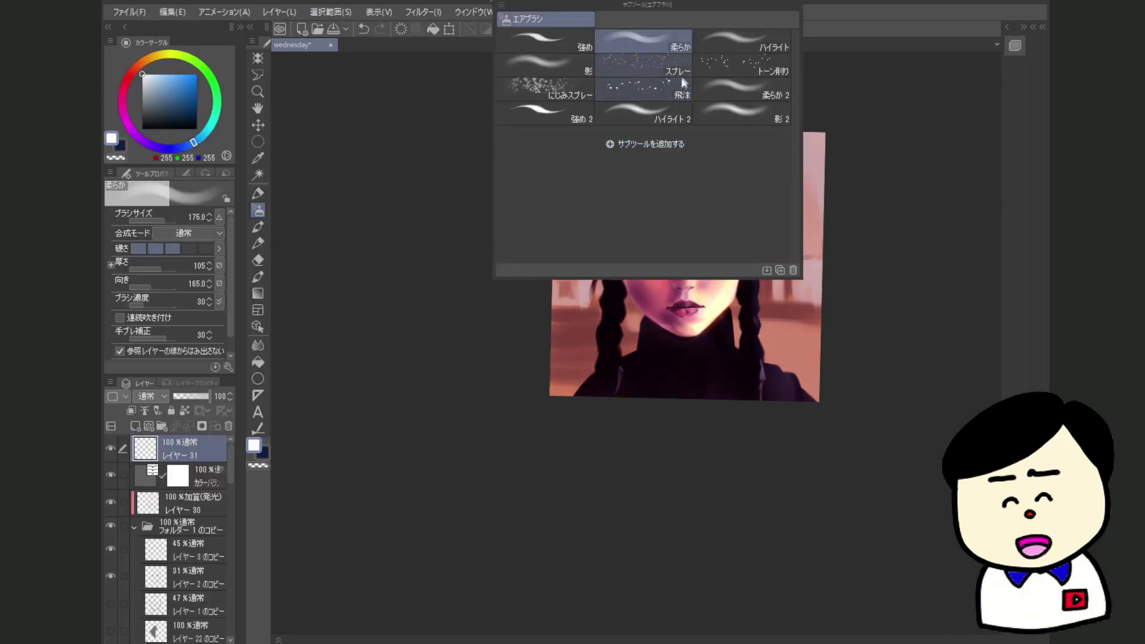
Scatter white specks over the whole portrait on layer 31 with the スプレー airbrush at size 250
{"action": "left_click", "coordinate": [664, 69]}
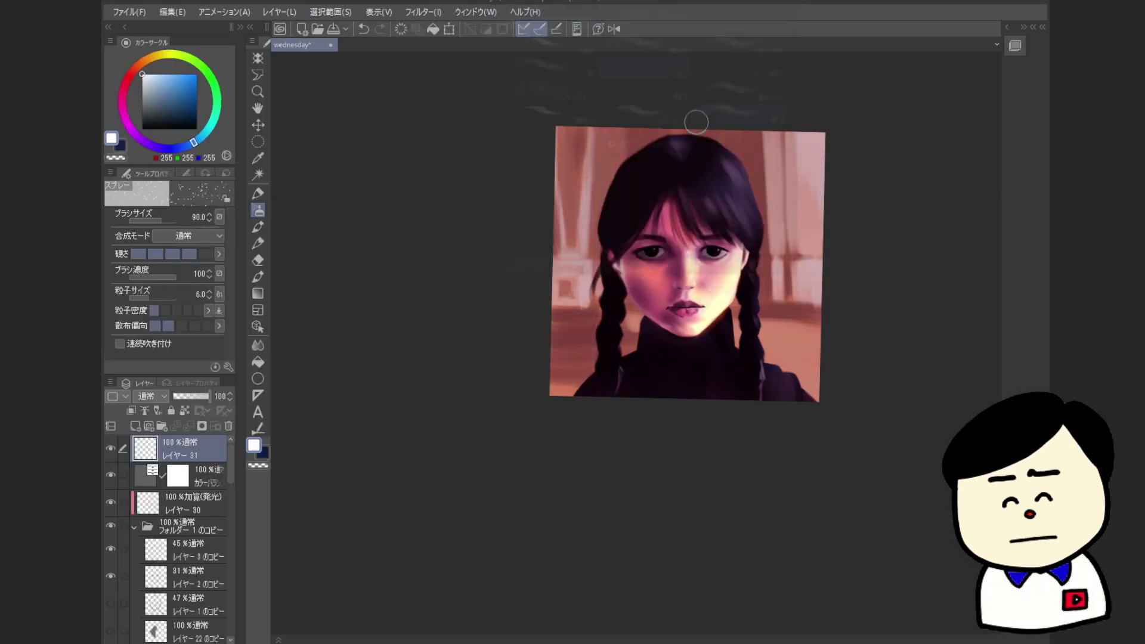
{"action": "key", "text": "bracketright"}
{"action": "key", "text": "bracketright"}
{"action": "key", "text": "bracketright"}
{"action": "key", "text": "bracketright"}
{"action": "key", "text": "bracketright"}
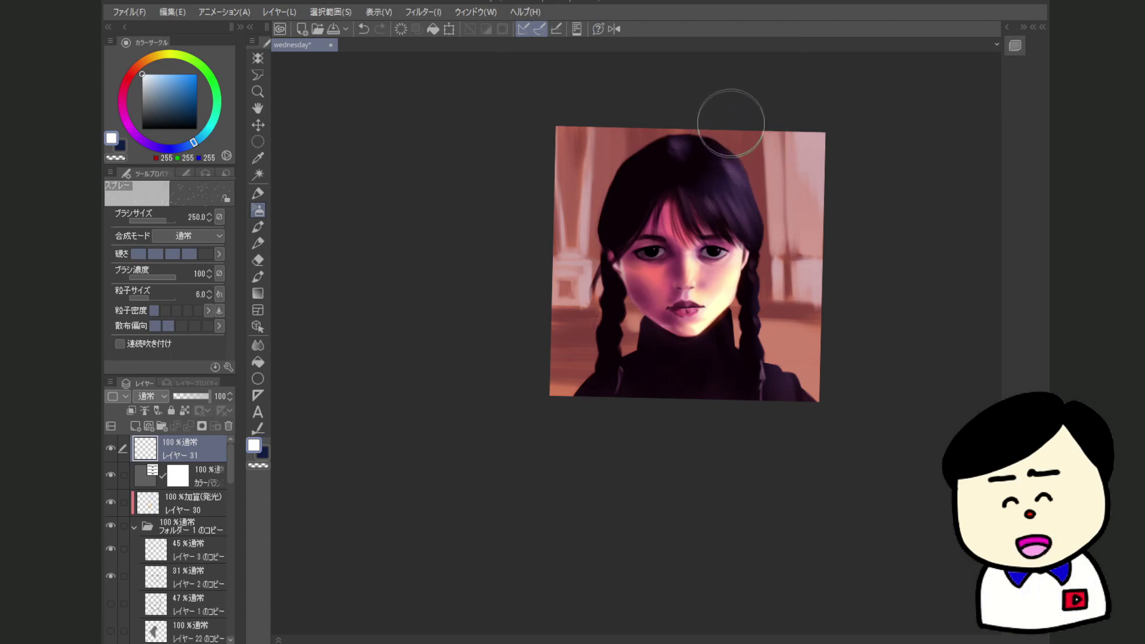
{"action": "key", "text": "bracketleft"}
{"action": "mouse_move", "coordinate": [676, 133]}
{"action": "left_mouse_down"}
{"action": "mouse_move", "coordinate": [690, 128]}
{"action": "mouse_move", "coordinate": [575, 110]}
{"action": "mouse_move", "coordinate": [652, 146]}
{"action": "mouse_move", "coordinate": [890, 169]}
{"action": "mouse_move", "coordinate": [498, 205]}
{"action": "mouse_move", "coordinate": [818, 230]}
{"action": "mouse_move", "coordinate": [509, 281]}
{"action": "mouse_move", "coordinate": [938, 270]}
{"action": "mouse_move", "coordinate": [455, 366]}
{"action": "mouse_move", "coordinate": [966, 358]}
{"action": "mouse_move", "coordinate": [526, 398]}
{"action": "mouse_move", "coordinate": [789, 426]}
{"action": "mouse_move", "coordinate": [925, 409]}
{"action": "mouse_move", "coordinate": [396, 388]}
{"action": "mouse_move", "coordinate": [633, 293]}
{"action": "left_mouse_up"}
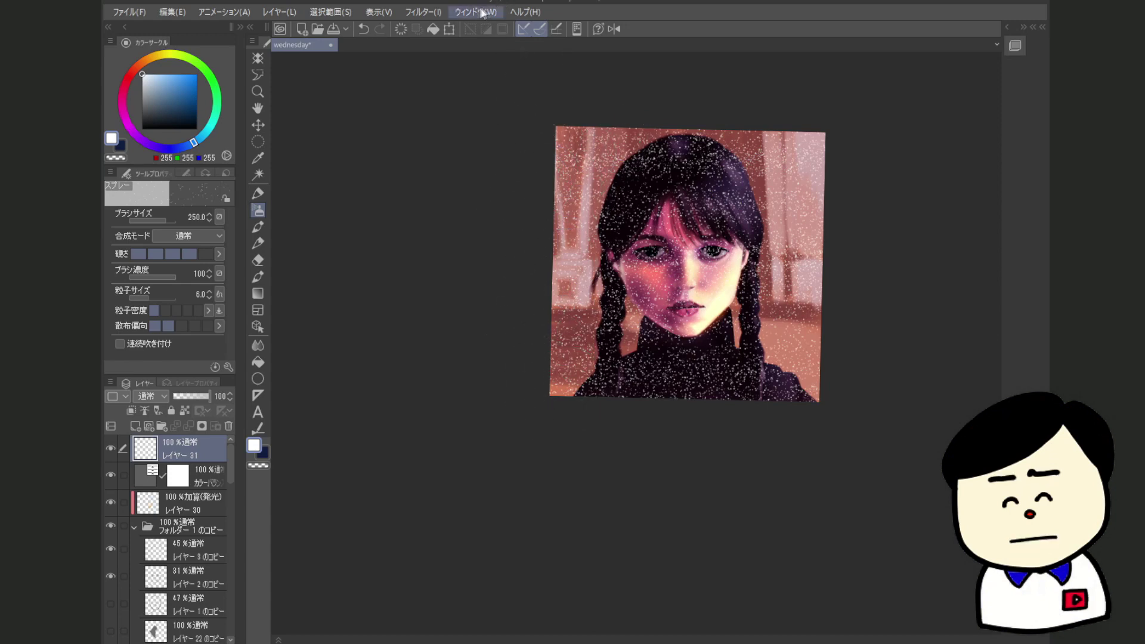
Apply a Gaussian blur of 6.00 to the white specks on layer 31 and lower the layer's opacity to 13%
{"action": "left_click", "coordinate": [430, 14]}
{"action": "mouse_move", "coordinate": [474, 29]}
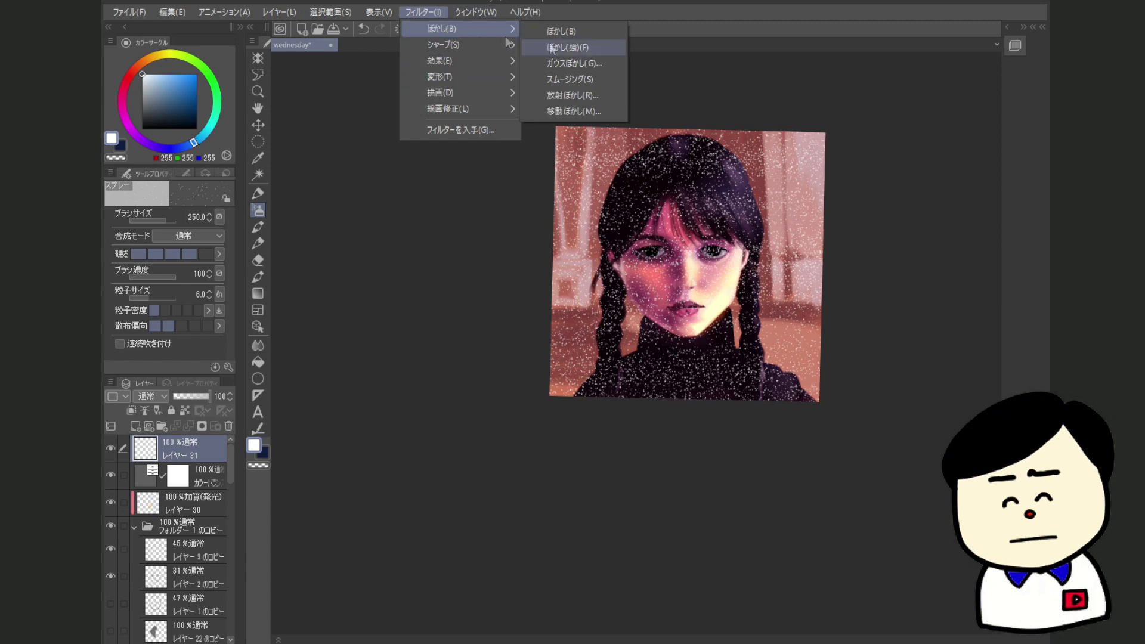
{"action": "left_click", "coordinate": [604, 61]}
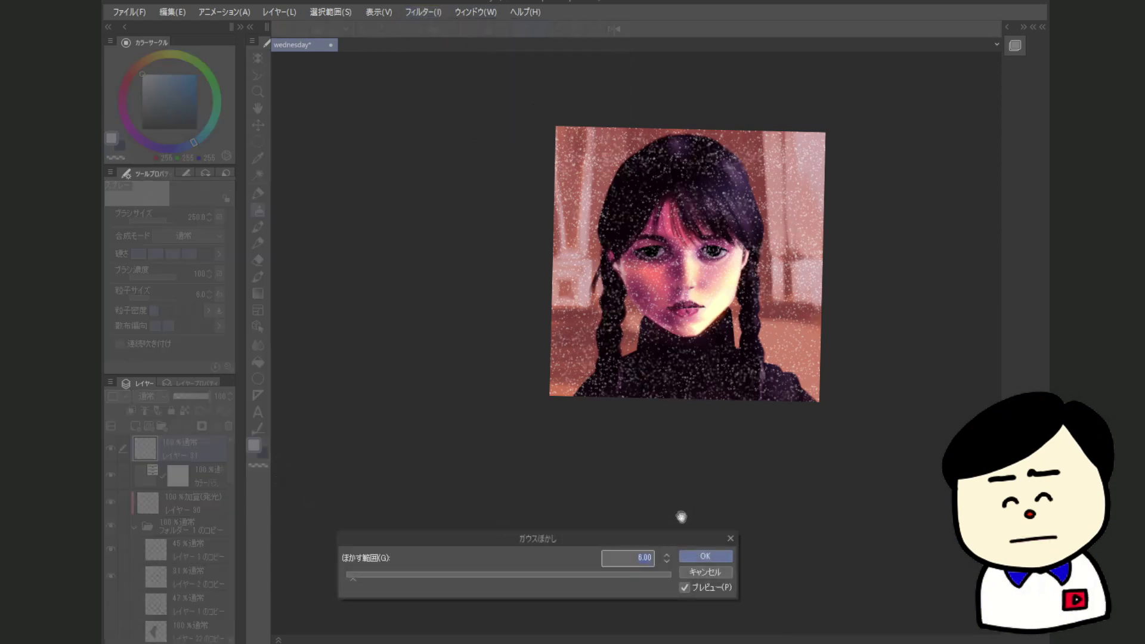
{"action": "left_click", "coordinate": [713, 560]}
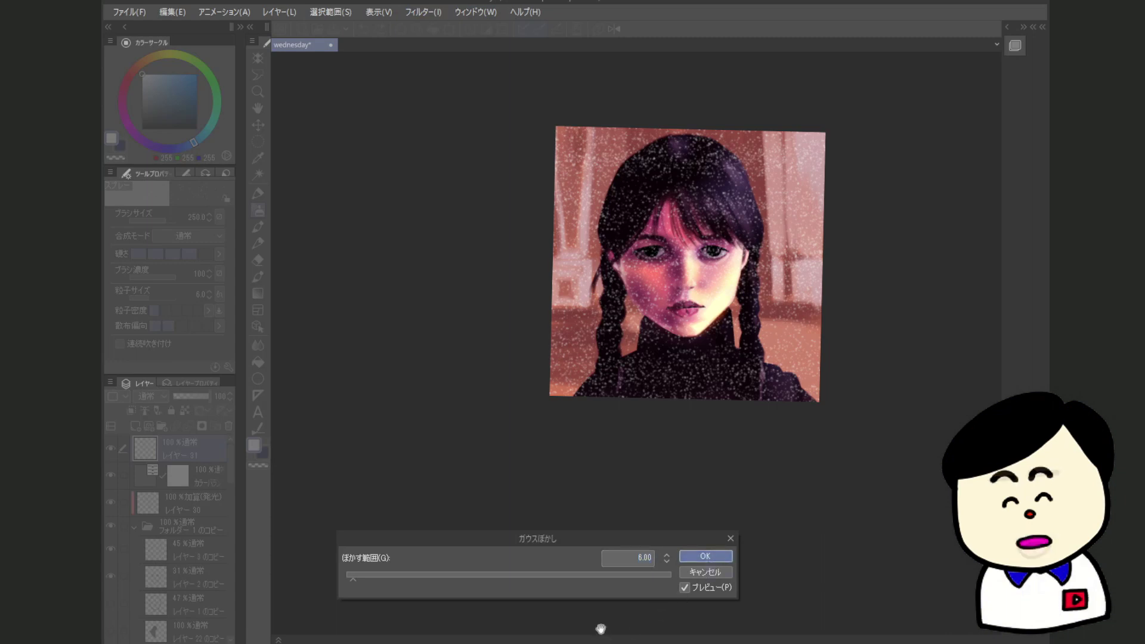
{"action": "left_click", "coordinate": [696, 553]}
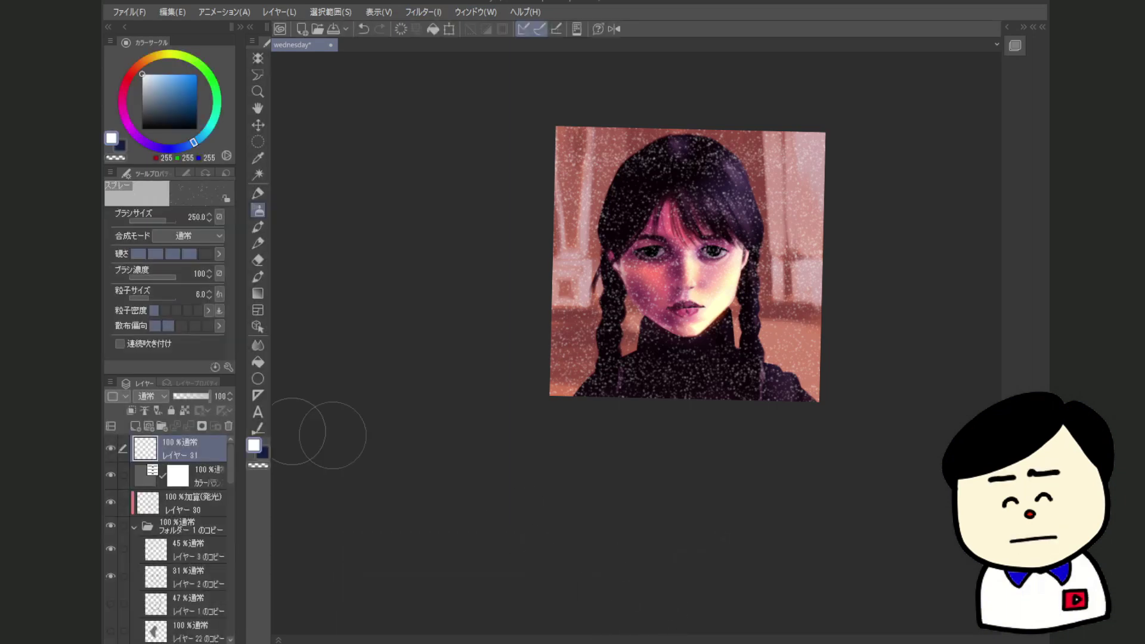
{"action": "left_click_drag", "start_coordinate": [195, 397], "coordinate": [185, 395]}
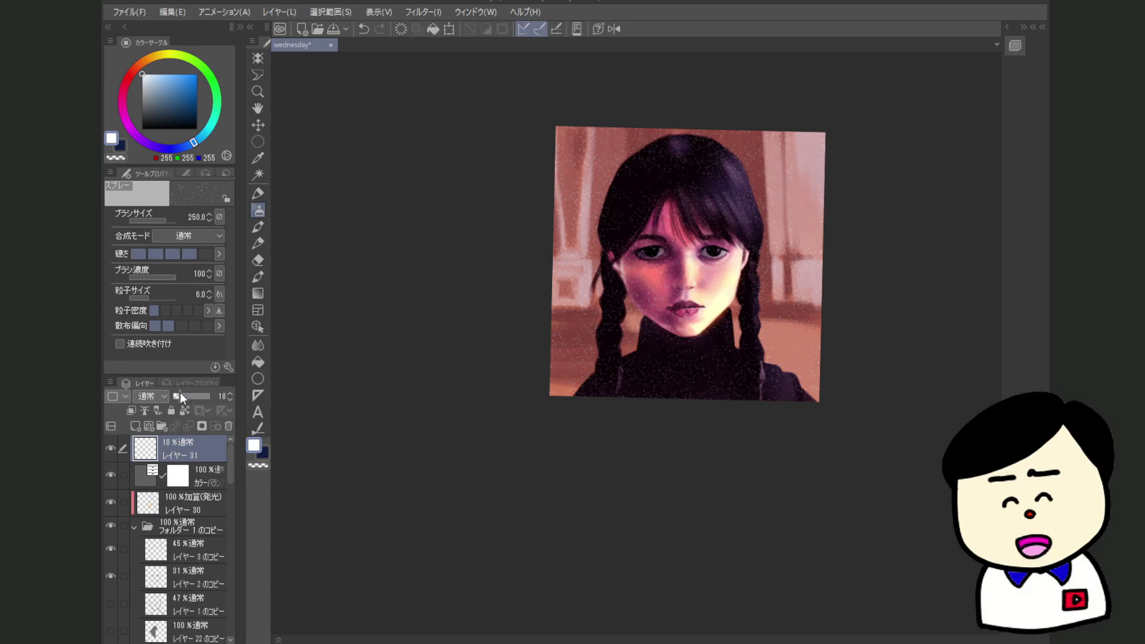
{"action": "left_click_drag", "start_coordinate": [180, 392], "coordinate": [178, 391]}
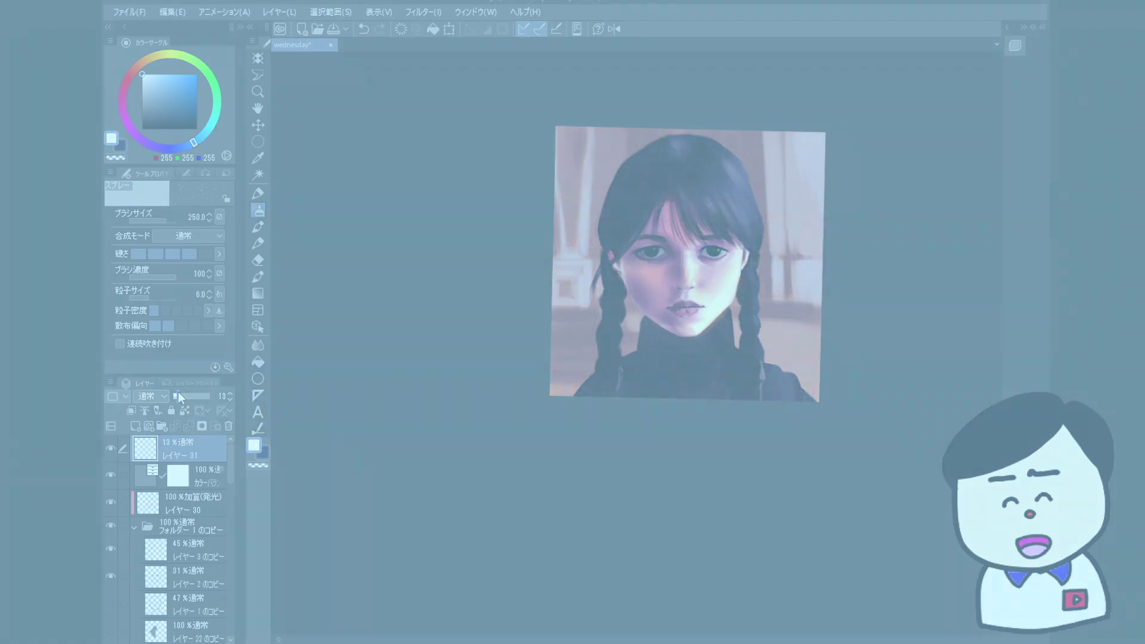